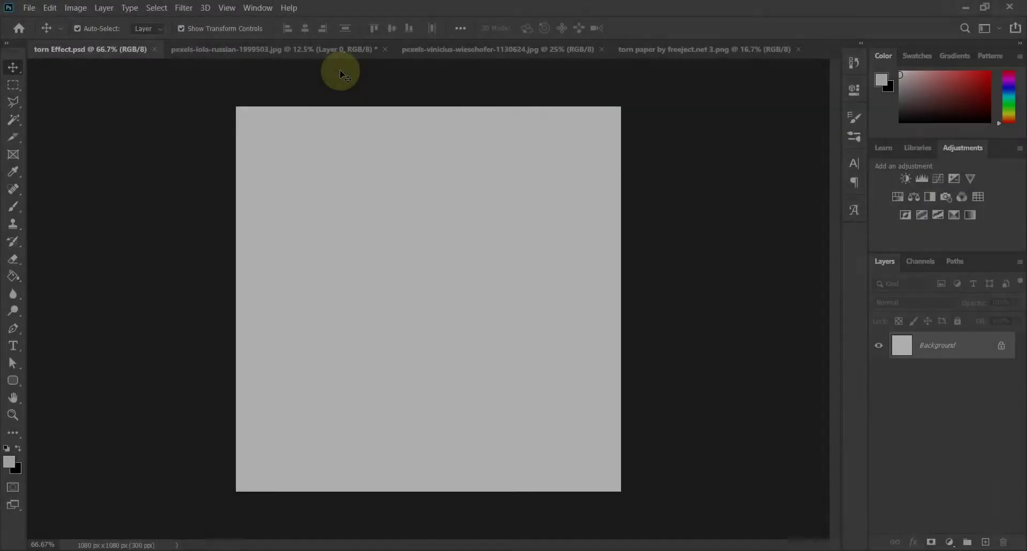
Switch to the pexels-lola-russian-1999503.jpg portrait of the woman before red flowers.
click(313, 47)
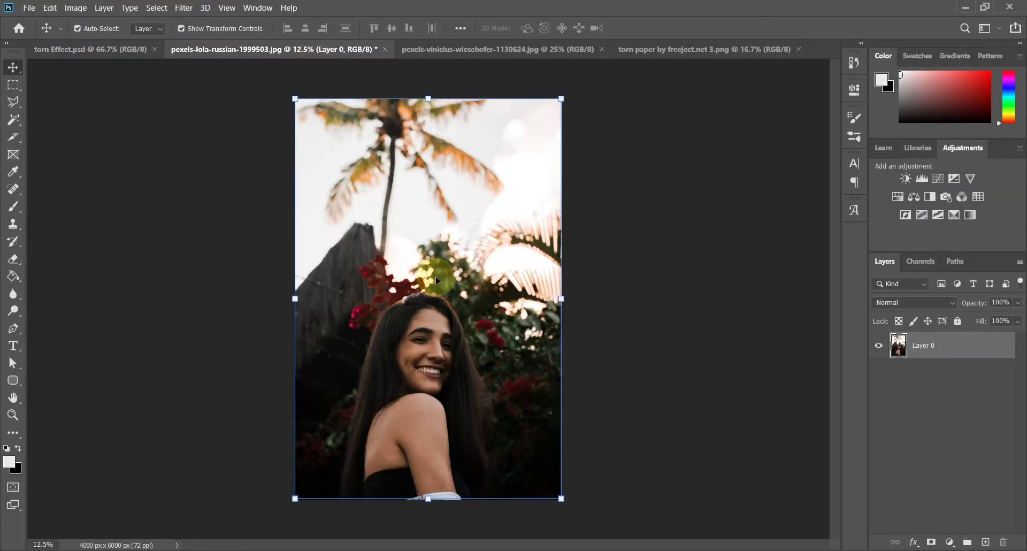
Paste the portrait into torn Effect.psd and convert Layer 1 to a smart object.
click(124, 50)
key(ctrl+v)
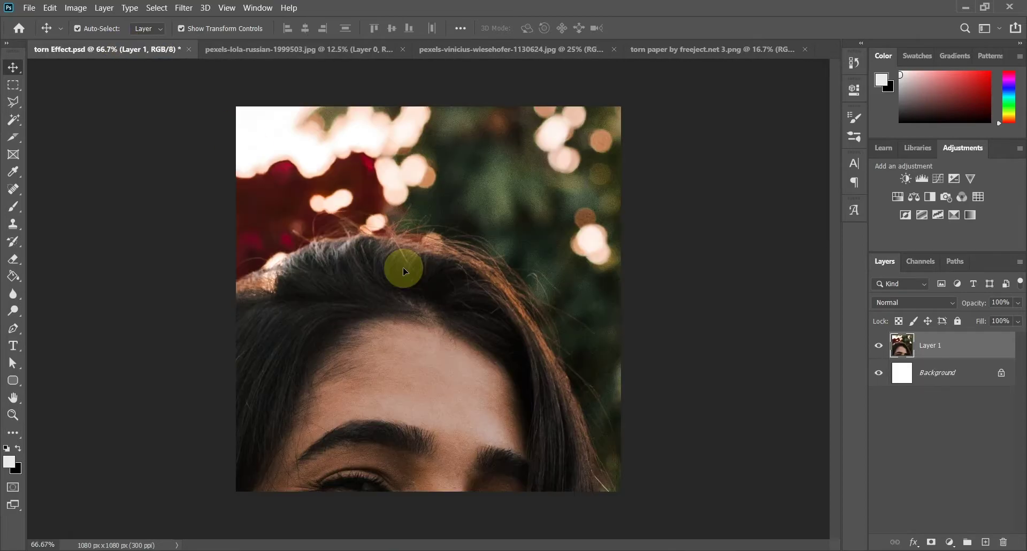
right_click(981, 347)
click(856, 172)
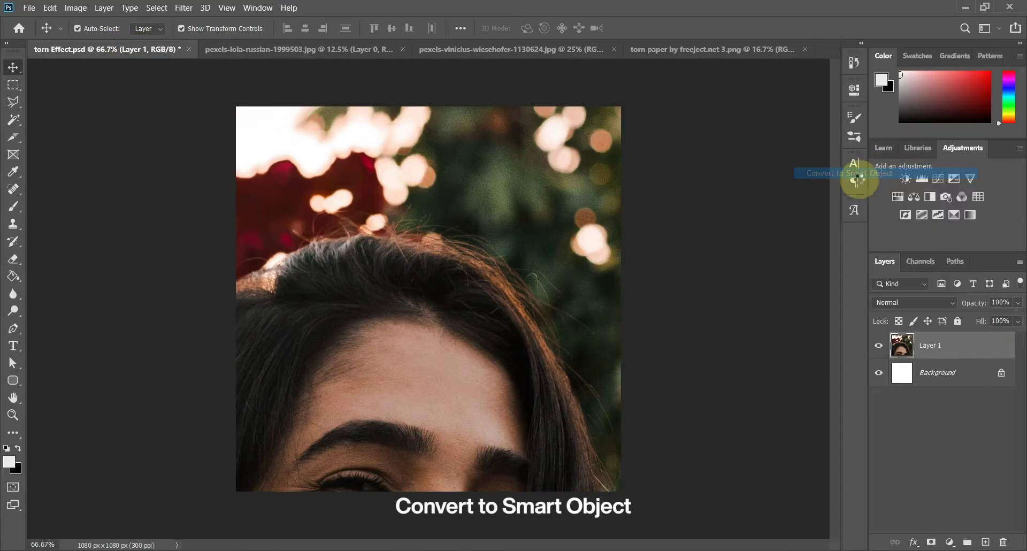
Scale the portrait layer down toward the 1080×1080 canvas size.
key(ctrl+minus)
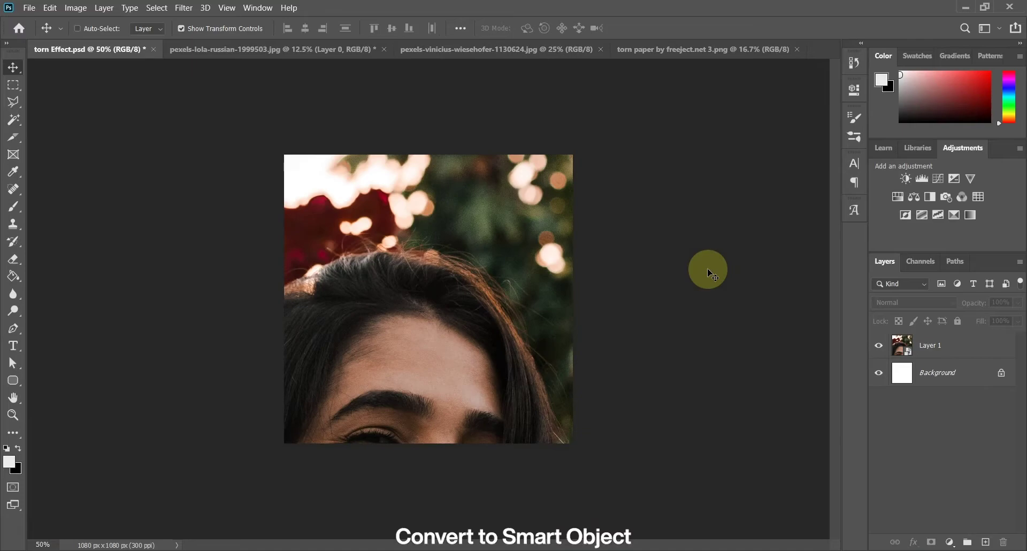
key(ctrl+minus)
key(ctrl+minus)
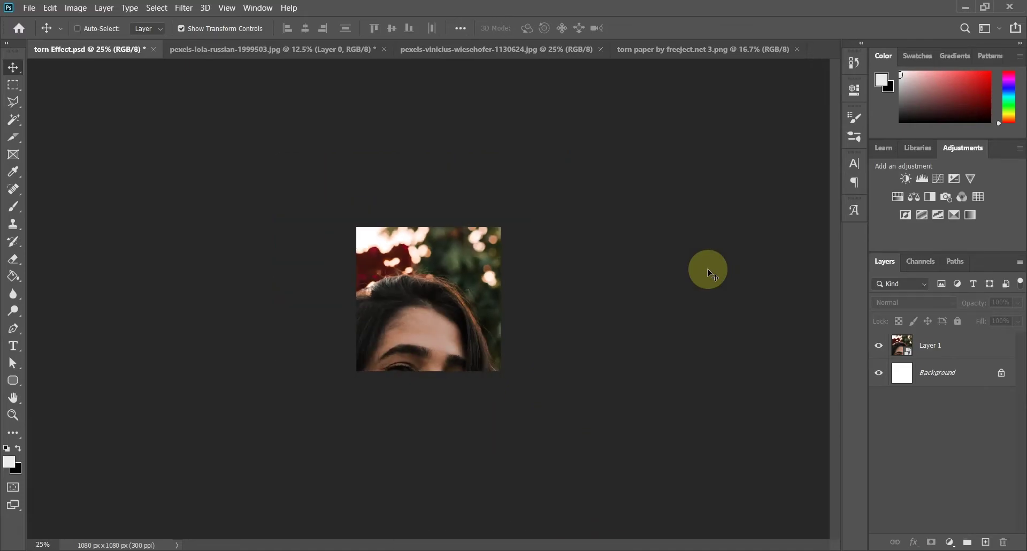
key(ctrl+minus)
key(ctrl+minus)
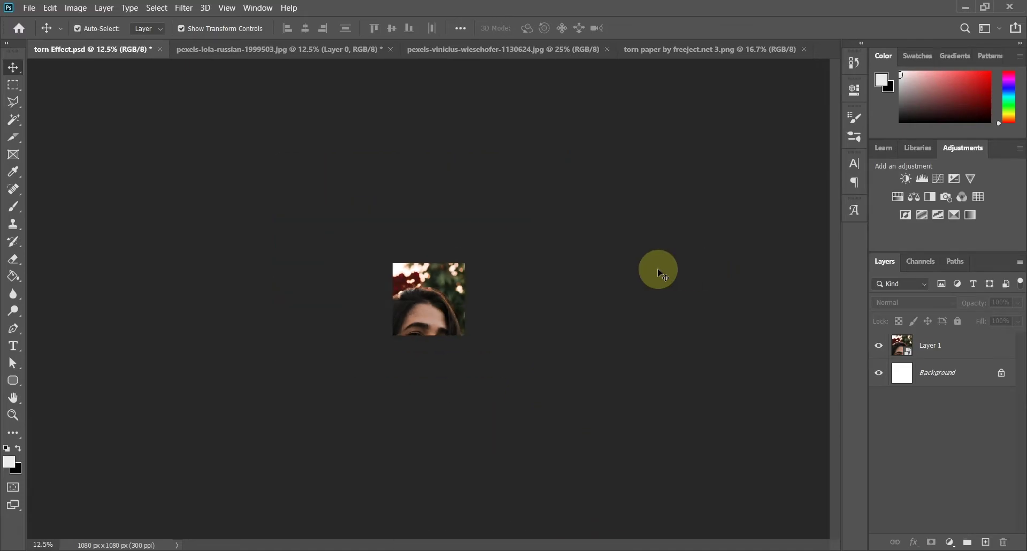
click(960, 346)
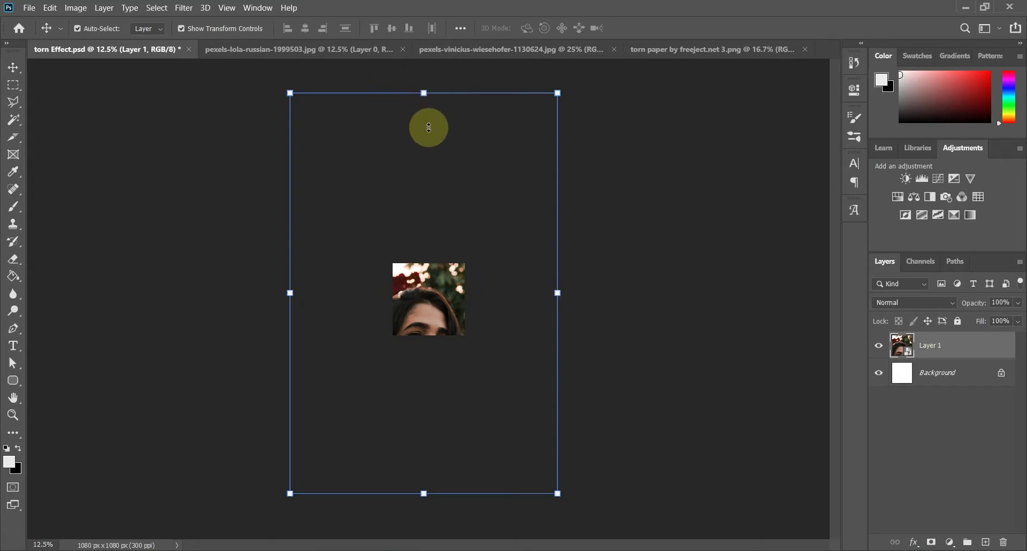
drag(423, 101, 436, 228)
drag(436, 493, 452, 382)
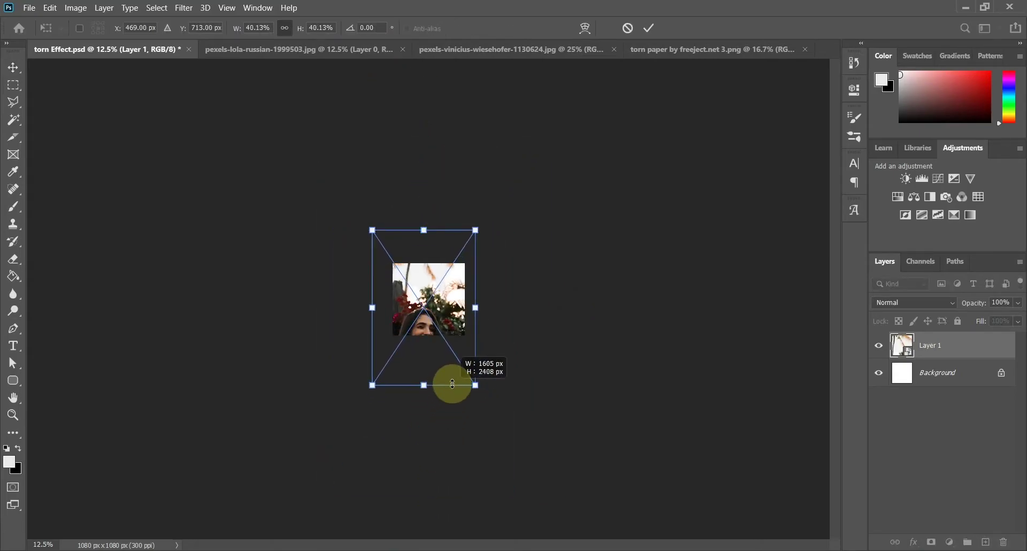
key(ctrl+plus)
key(ctrl+plus)
key(ctrl+plus)
key(ctrl+plus)
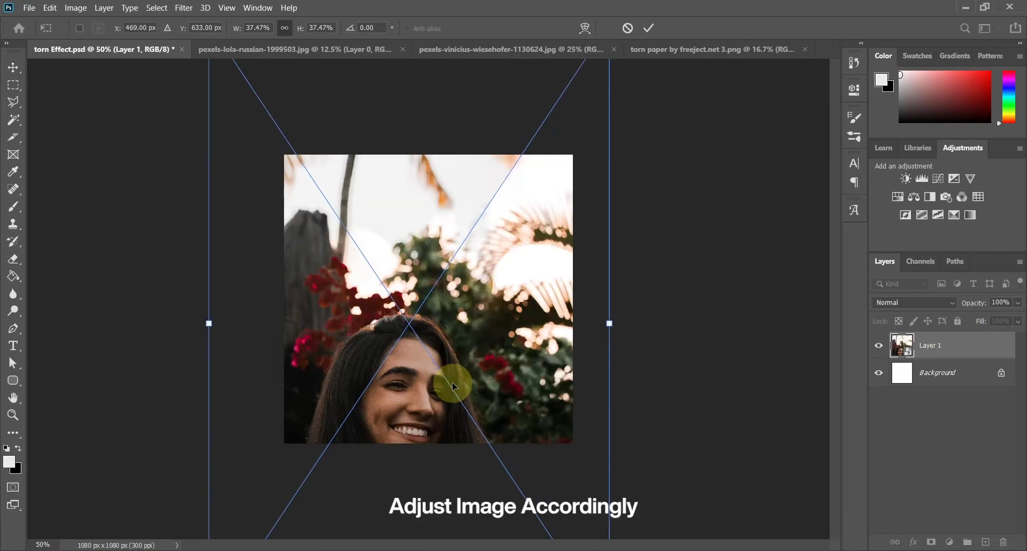
key(ctrl+minus)
Fine-tune the portrait to 28.67% scale, shifted up 45 px, and commit the transform.
drag(416, 516, 422, 421)
drag(421, 331, 430, 367)
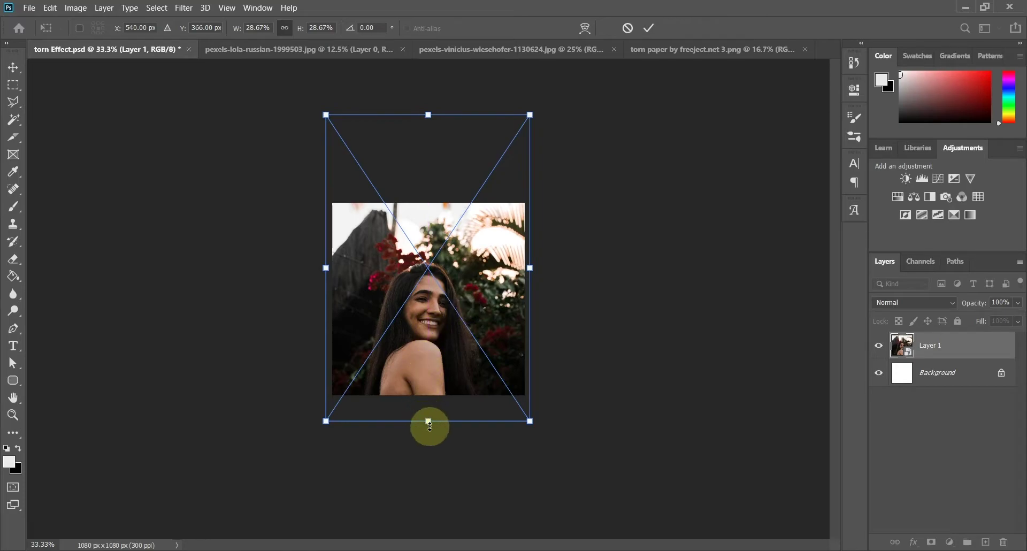
drag(429, 426, 428, 425)
drag(441, 390, 446, 372)
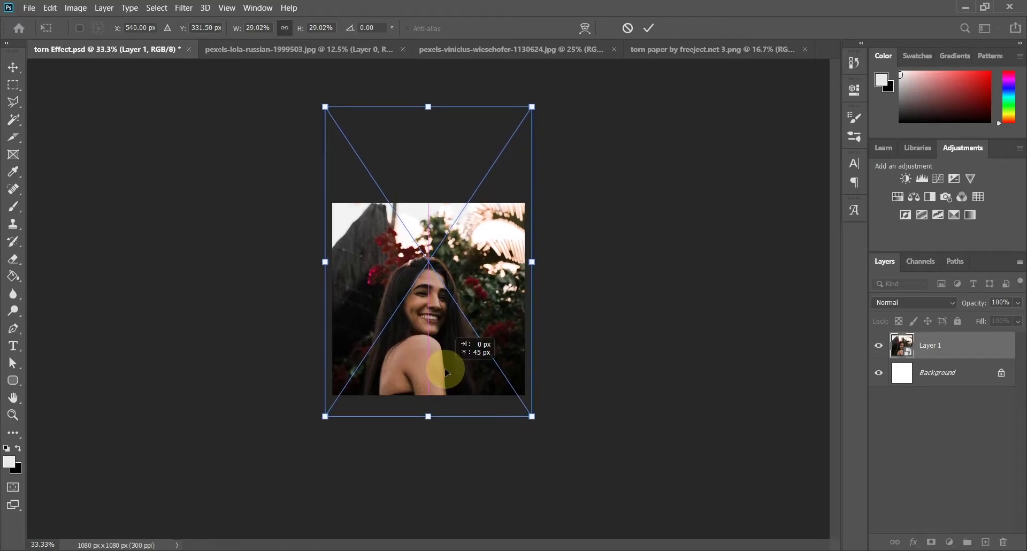
drag(430, 416, 434, 413)
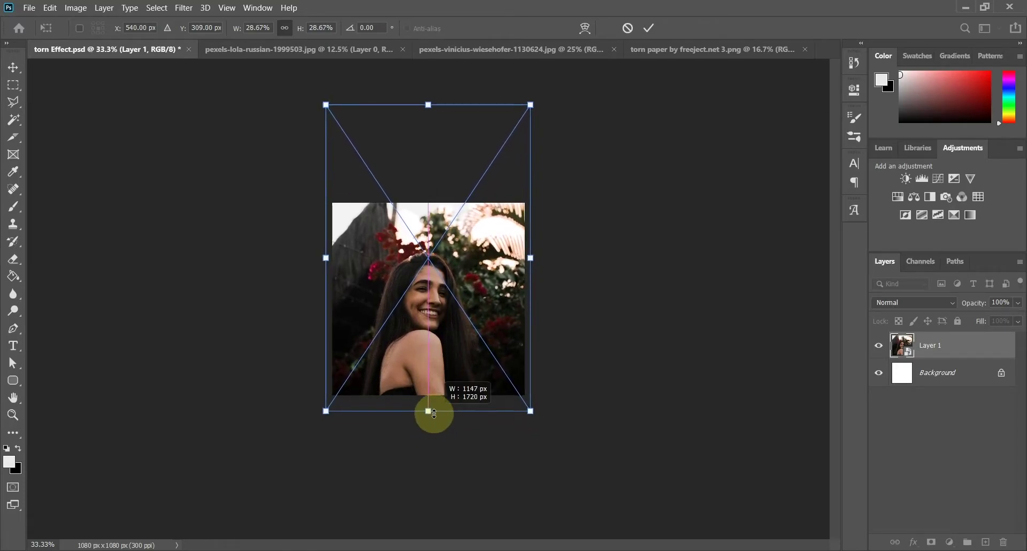
key(Return)
key(ctrl+plus)
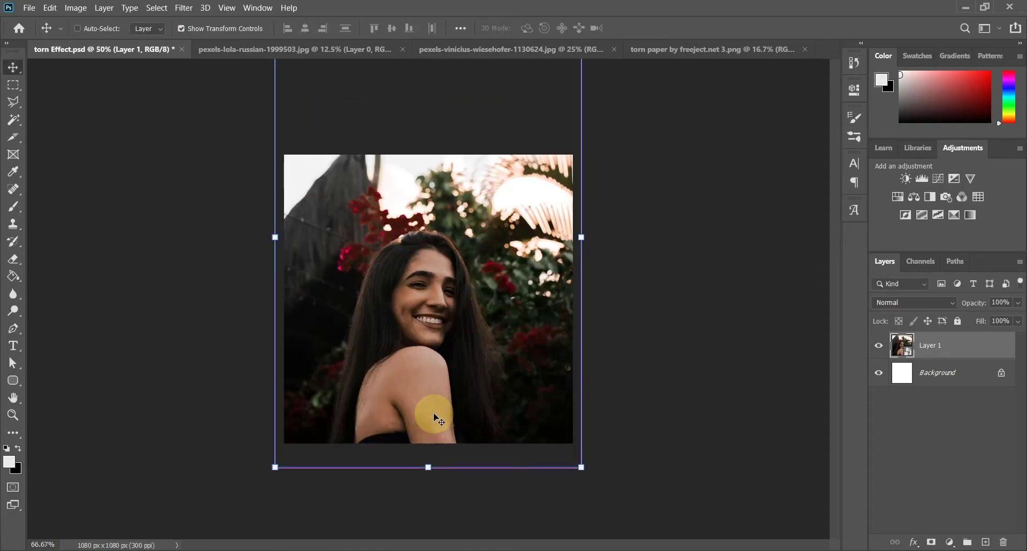
key(ctrl+plus)
click(774, 259)
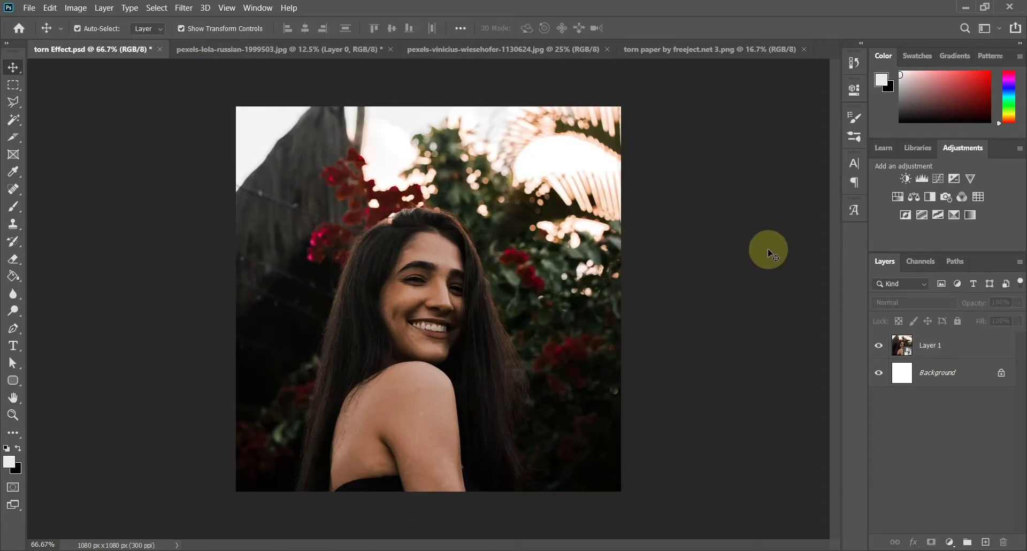
Bring the torn paper in as a smart object, scaled to 398 px wide and laid horizontally.
mouse_move(448, 273)
mouse_down()
mouse_move(72, 47)
mouse_move(381, 276)
mouse_up()
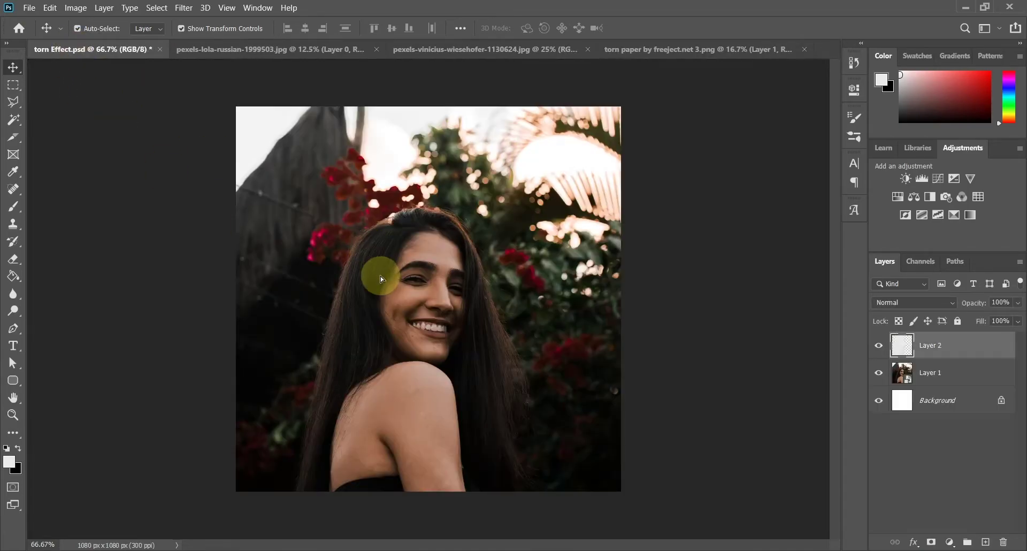
right_click(950, 351)
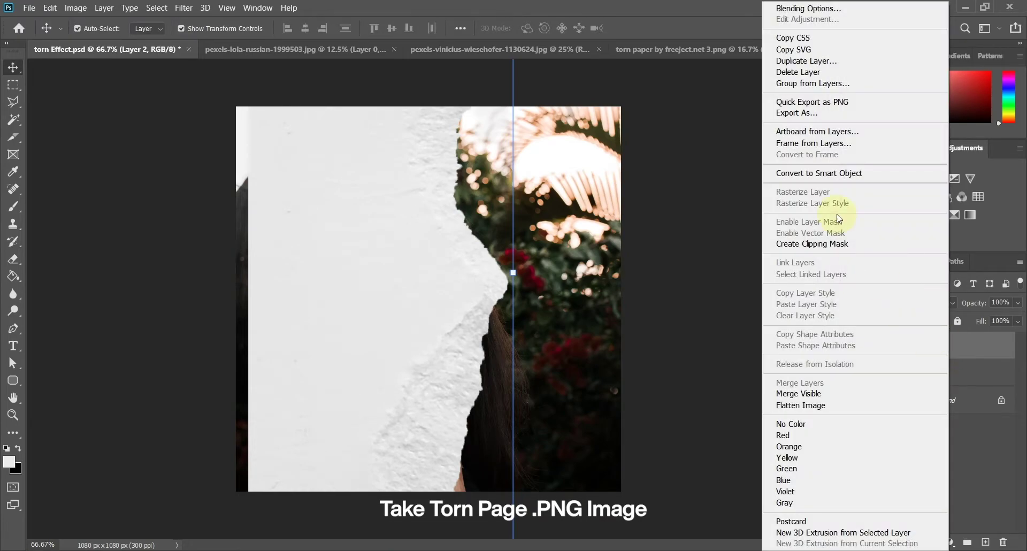
click(818, 173)
mouse_move(517, 270)
mouse_down()
mouse_move(282, 280)
mouse_move(346, 279)
mouse_move(394, 258)
mouse_up()
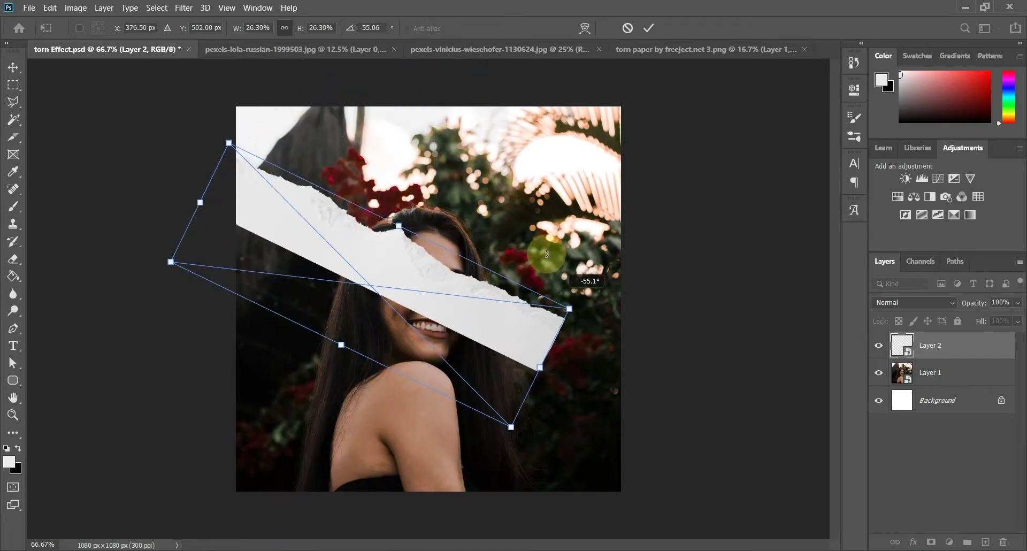
drag(455, 491, 514, 211)
drag(444, 260, 460, 247)
Set the paper's rotation to -93°, align it to the left edge, and add empty Layer 3.
click(392, 25)
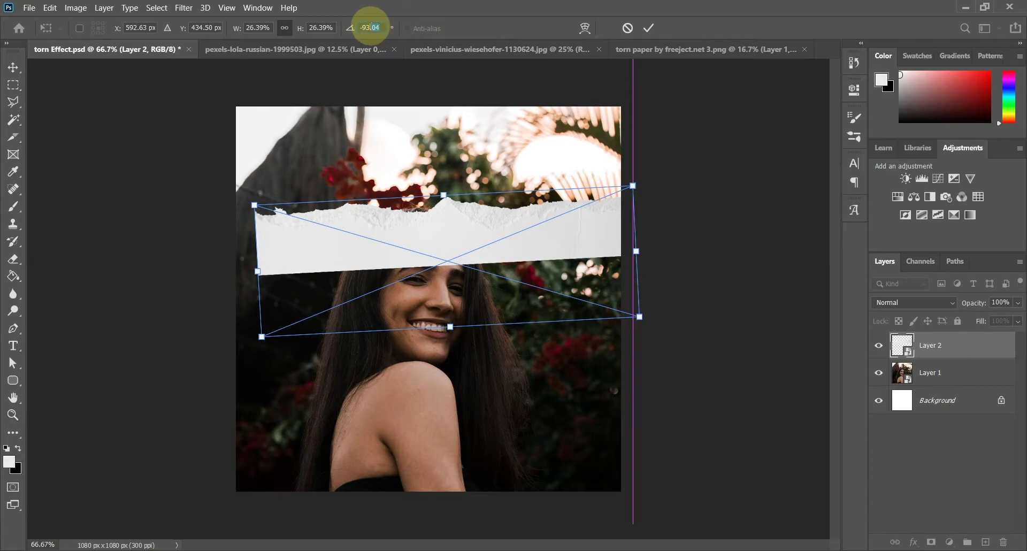
text(00)
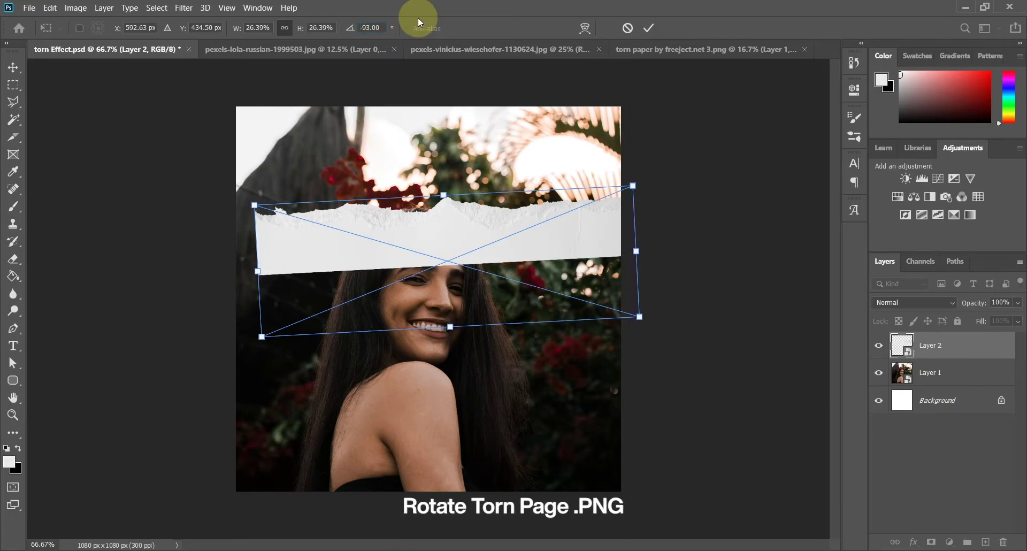
key(Return)
mouse_move(459, 242)
mouse_down()
mouse_move(441, 244)
mouse_move(443, 254)
mouse_up()
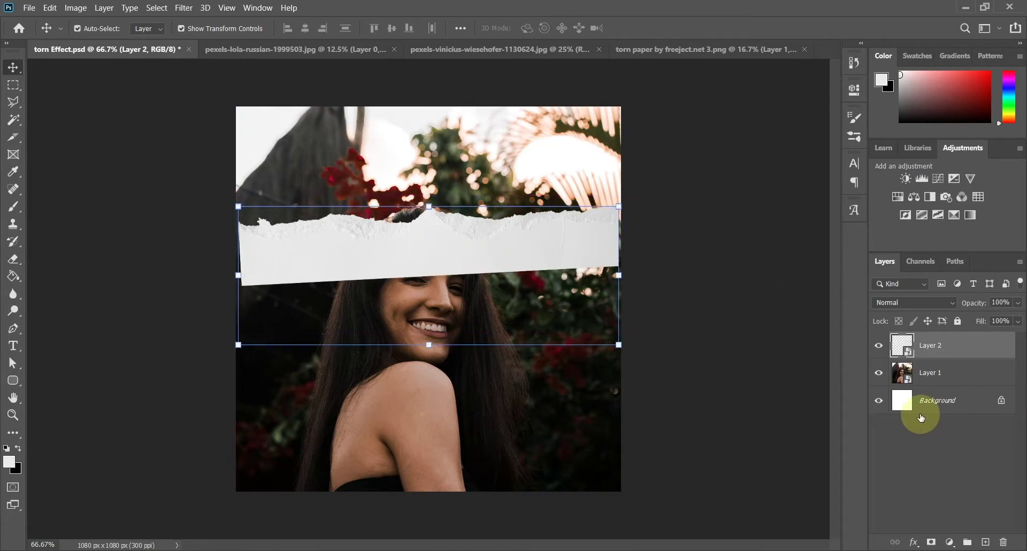
click(986, 542)
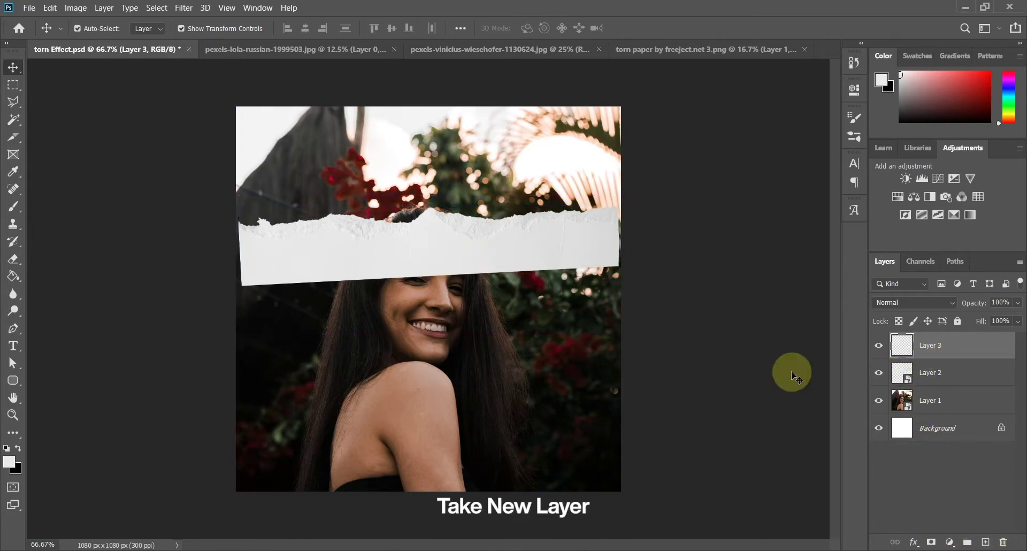
Sample light grey from the paper and paint it on Layer 3 below the torn edge.
key(i)
click(11, 209)
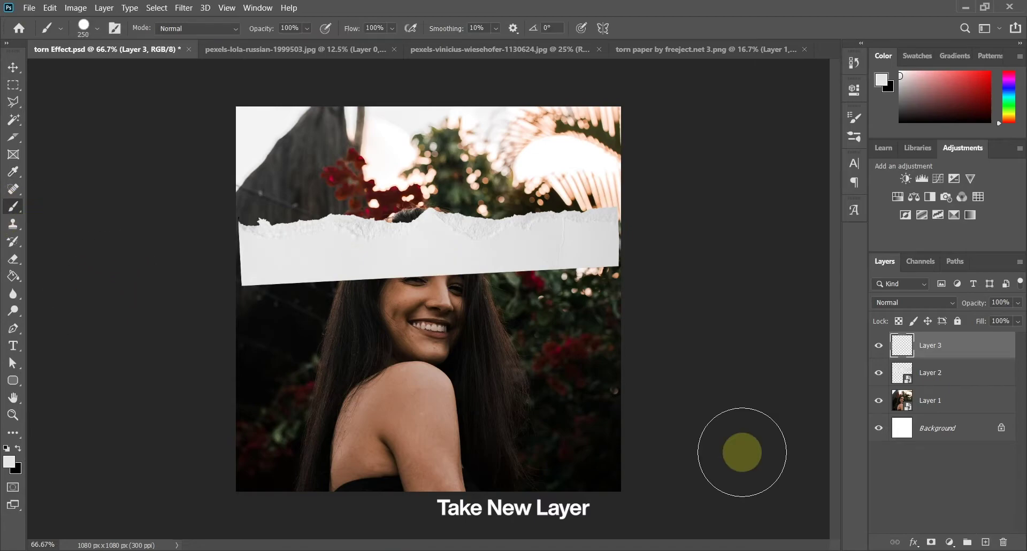
mouse_move(249, 320)
mouse_down()
mouse_move(468, 313)
mouse_move(619, 290)
mouse_move(275, 390)
mouse_move(248, 455)
mouse_move(628, 417)
mouse_move(391, 420)
mouse_up()
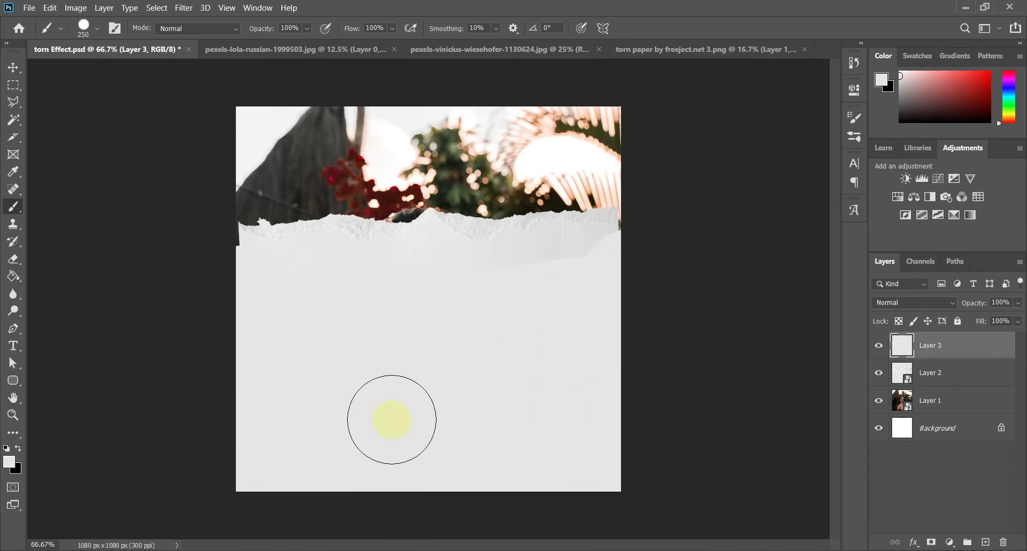
Combine the grey paint and paper Layer 2 into one smart object.
shift+click(945, 379)
right_click(942, 378)
click(833, 128)
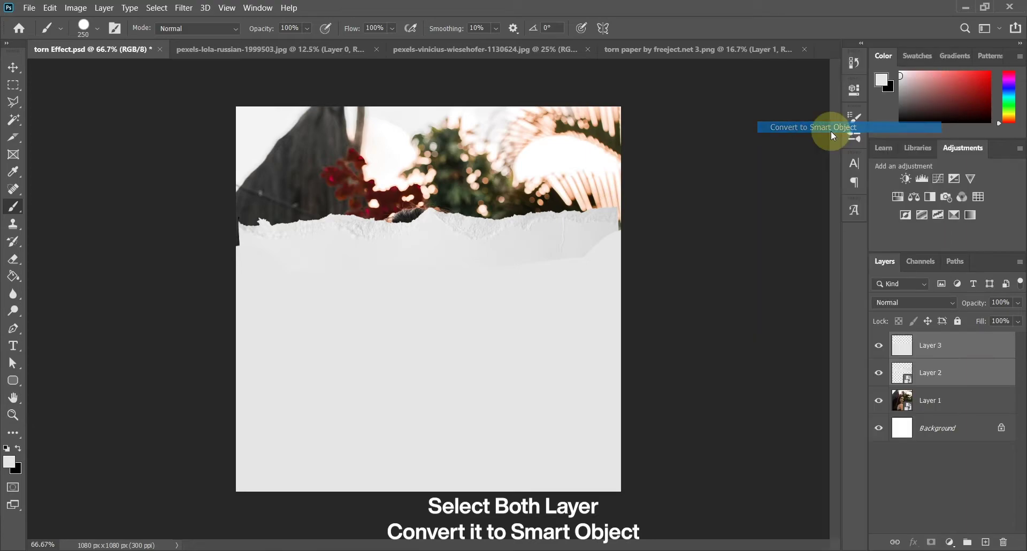
click(13, 67)
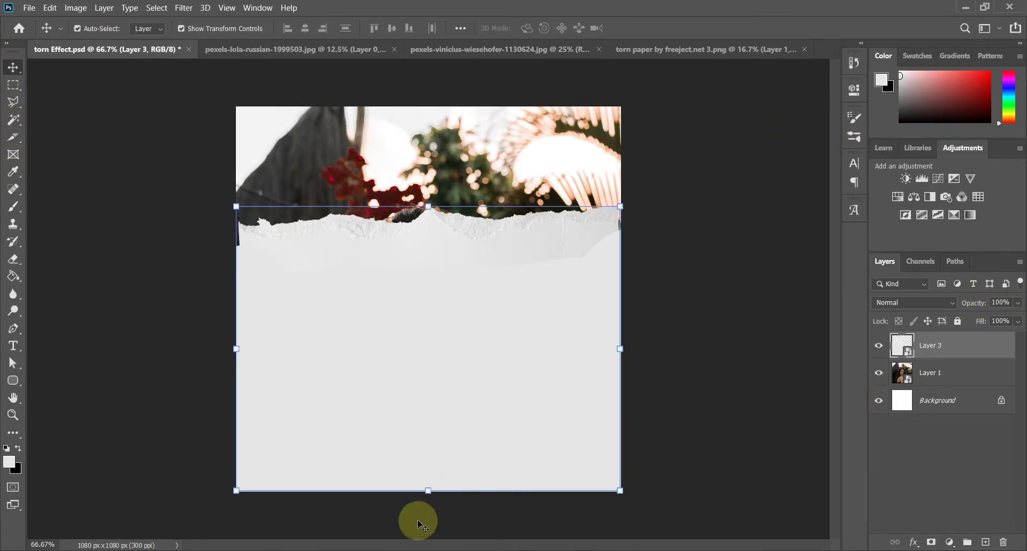
Enlarge the paper to about 104.5% and move it down about 177 px.
drag(428, 491, 431, 503)
drag(457, 295, 457, 349)
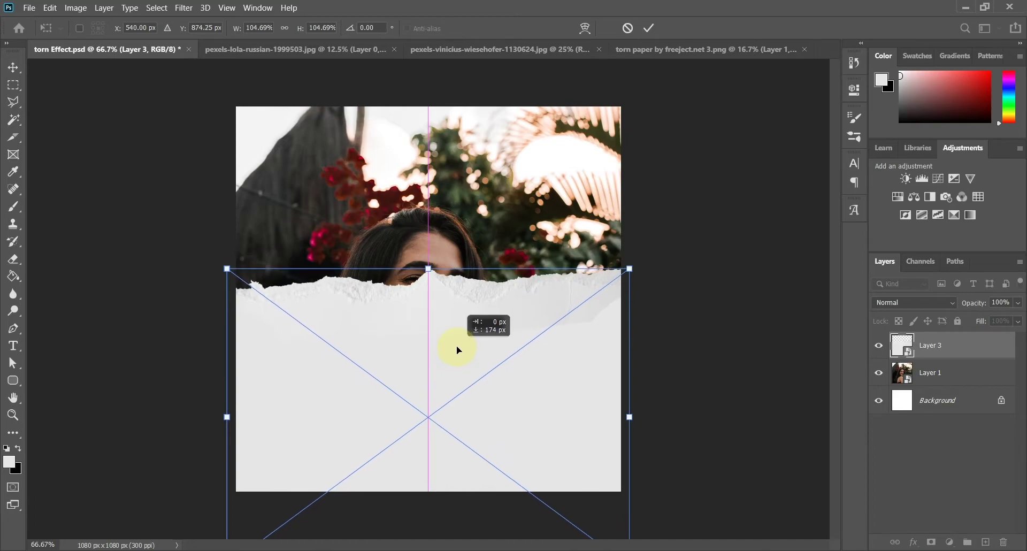
key(Return)
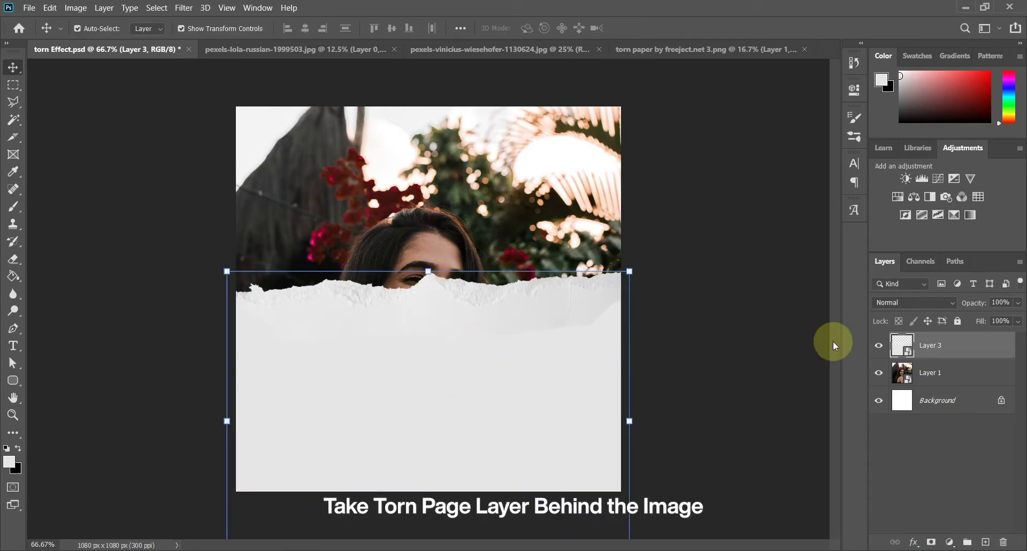
Clip portrait Layer 1 to the torn paper, nudge it up, then switch to the pexels-vinicius photo.
drag(942, 355, 941, 386)
click(936, 346)
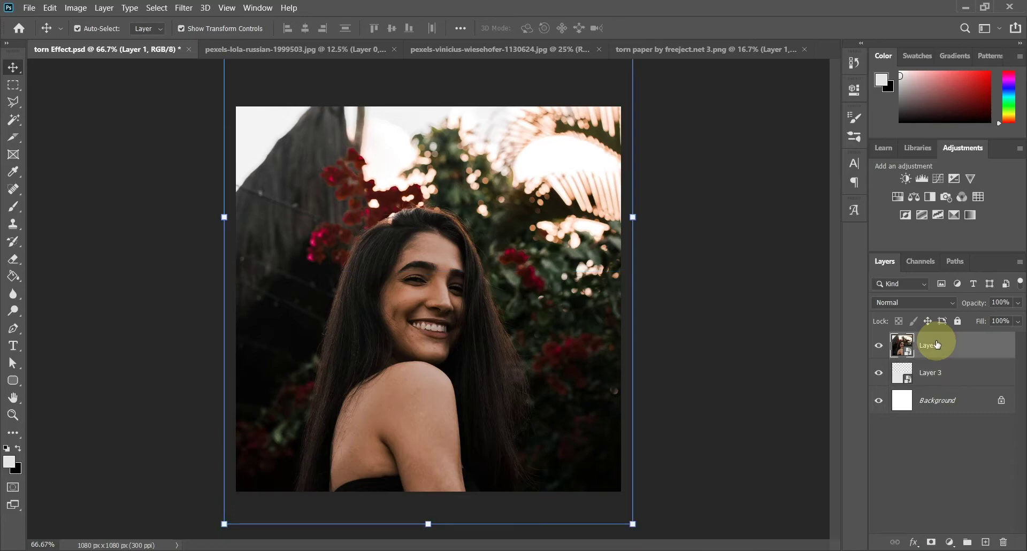
right_click(936, 346)
click(844, 289)
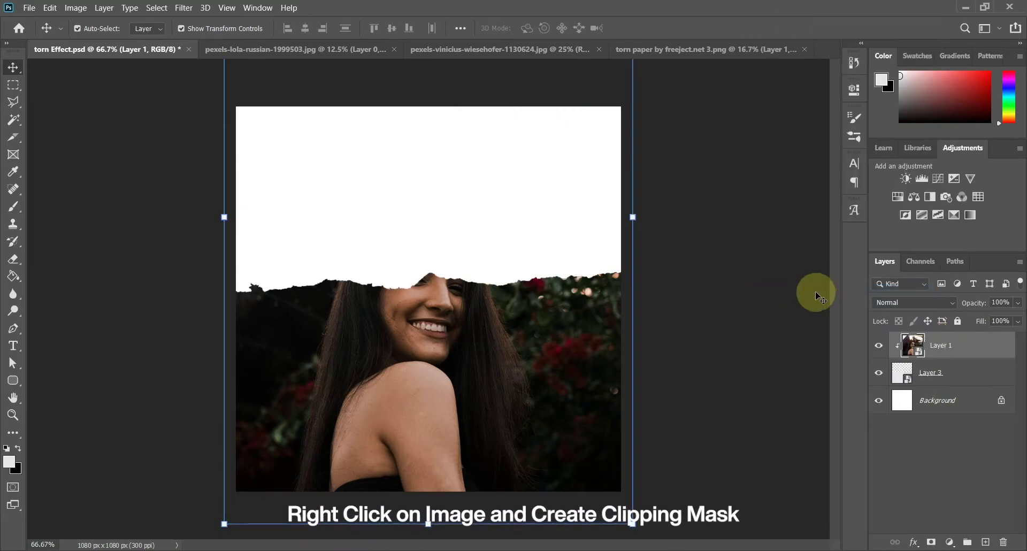
key(shift+Up)
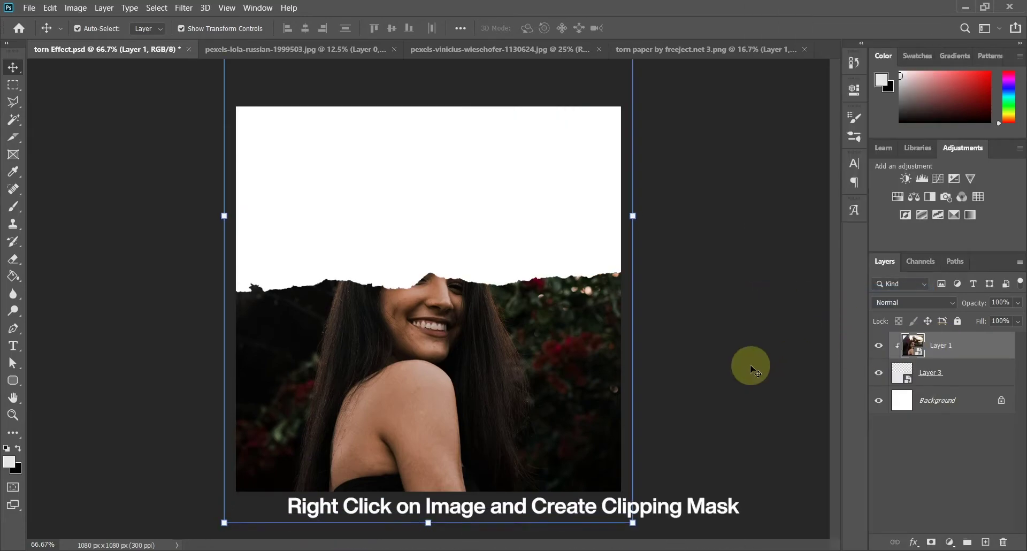
key(Up)
key(Up)
key(Up)
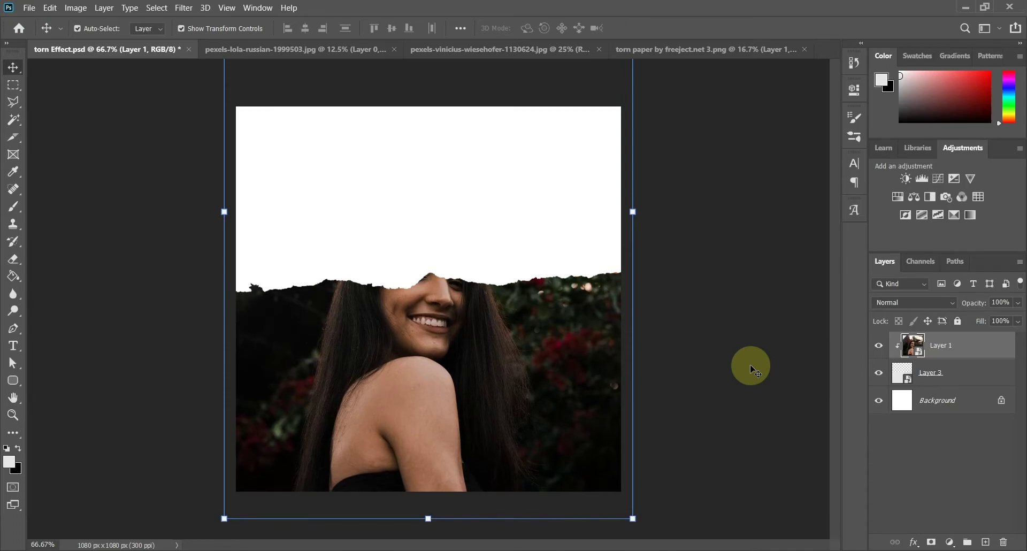
click(706, 366)
click(456, 48)
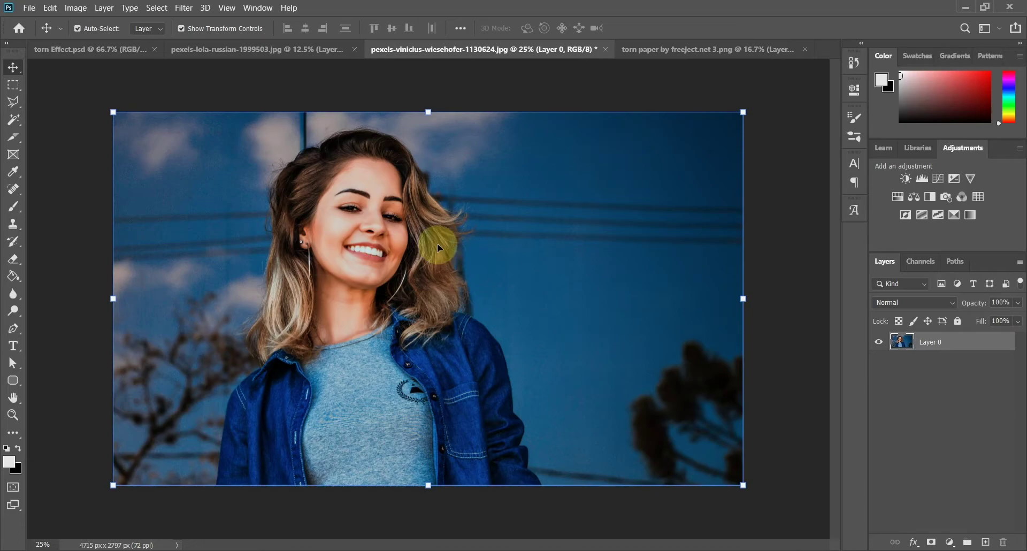
Bring the second woman's photo in as a smart object placed below the torn paper layer.
mouse_move(439, 247)
mouse_down()
mouse_move(126, 23)
mouse_move(110, 50)
mouse_move(409, 159)
mouse_move(413, 175)
mouse_up()
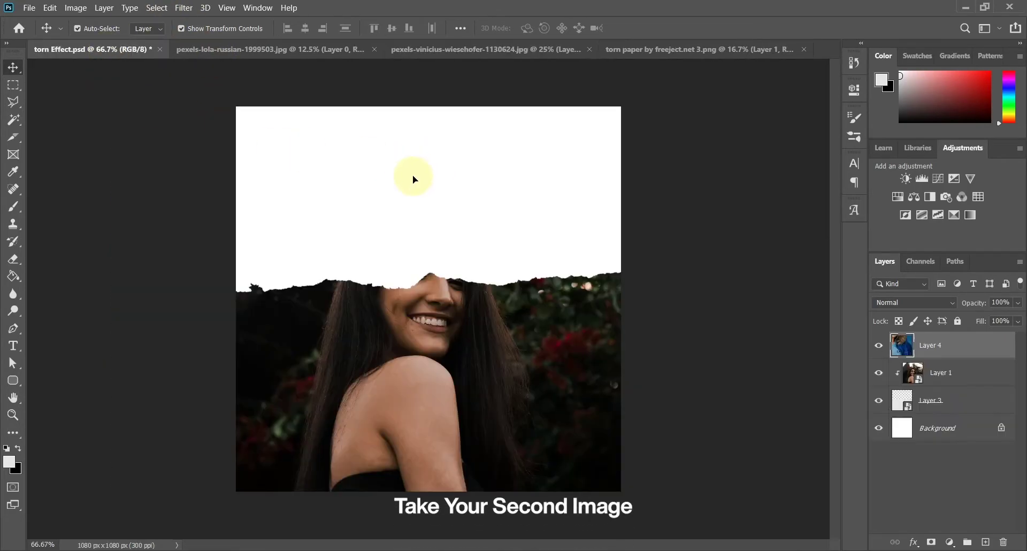
right_click(964, 347)
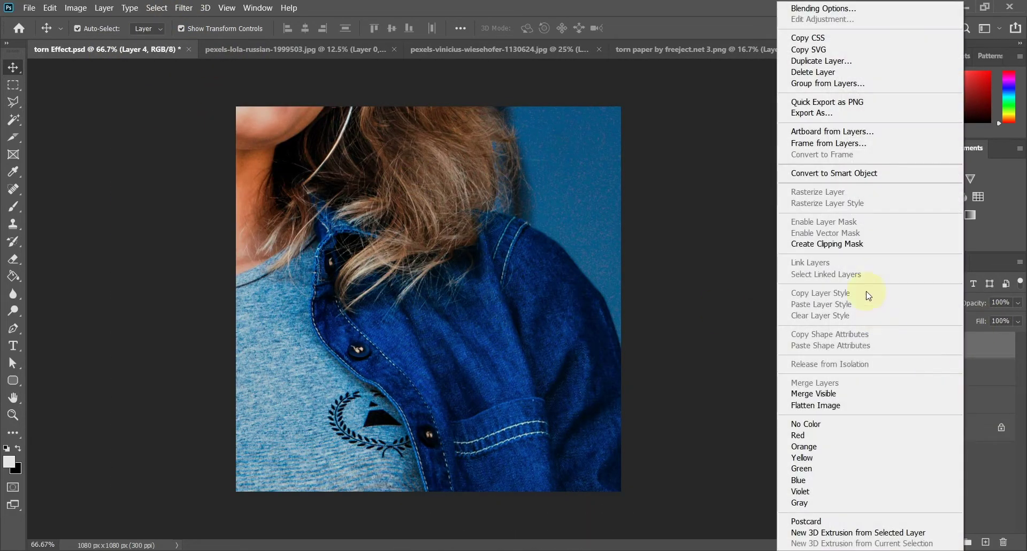
click(851, 178)
drag(936, 346, 949, 410)
Scale the second photo down to the canvas and position her face above the tear.
key(ctrl+minus)
key(ctrl+minus)
key(ctrl+minus)
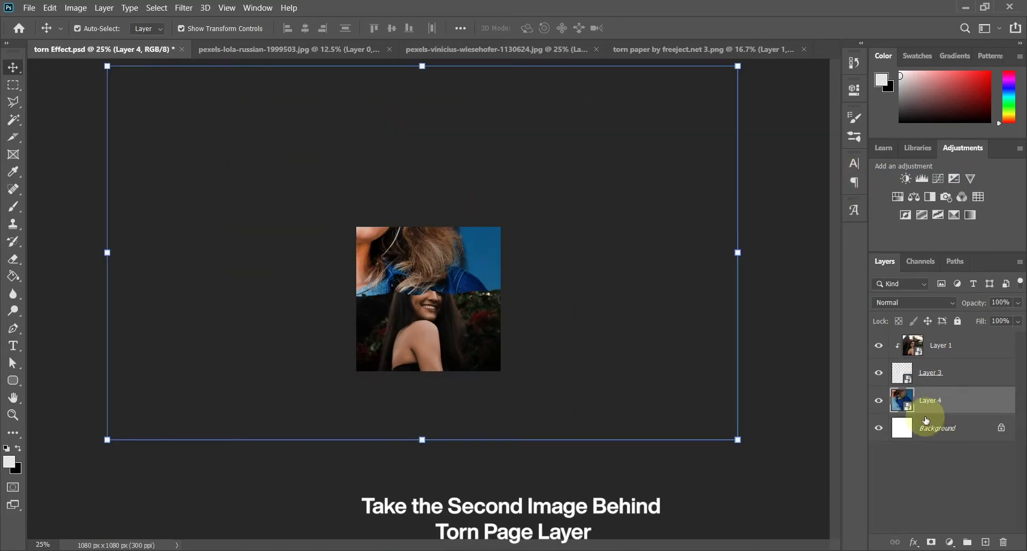
drag(112, 211, 364, 235)
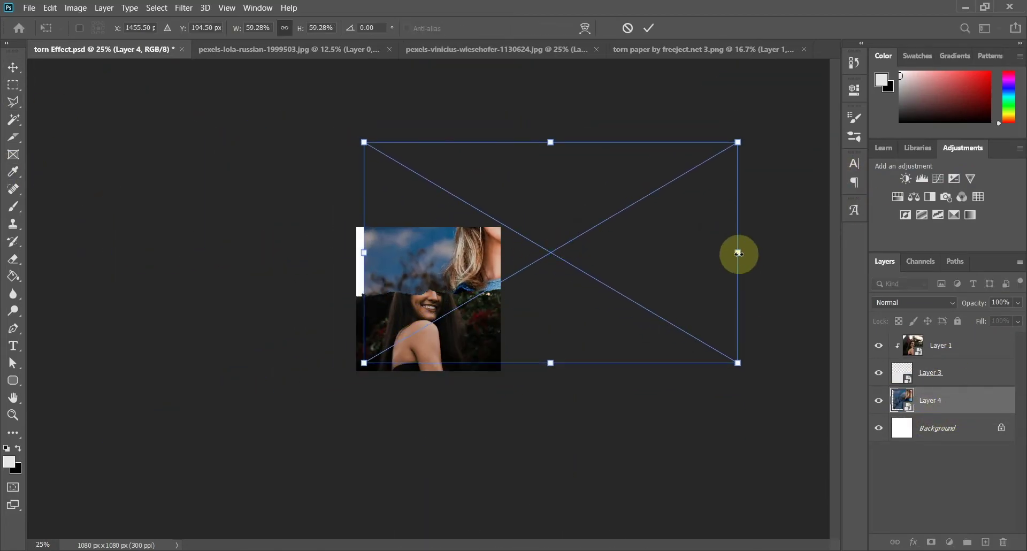
drag(737, 251, 480, 260)
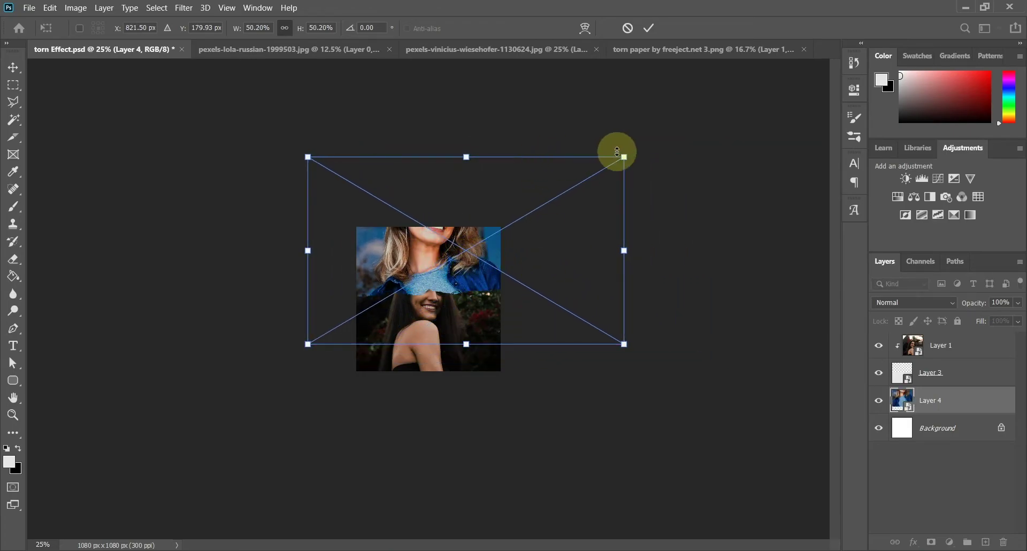
drag(618, 152, 546, 201)
drag(429, 246, 448, 261)
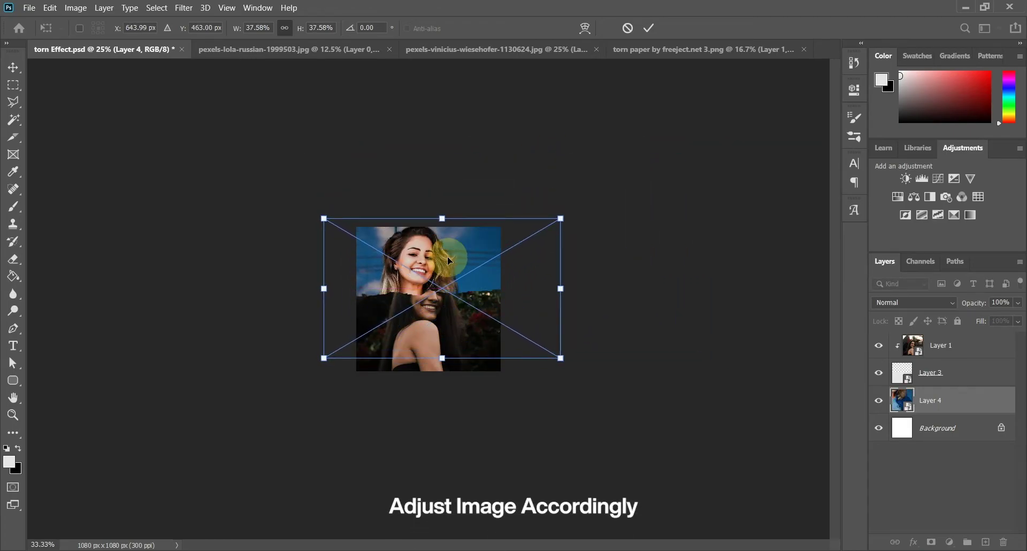
scroll(447, 255, up, 4)
scroll(447, 255, down, 1)
scroll(457, 204, down, 1)
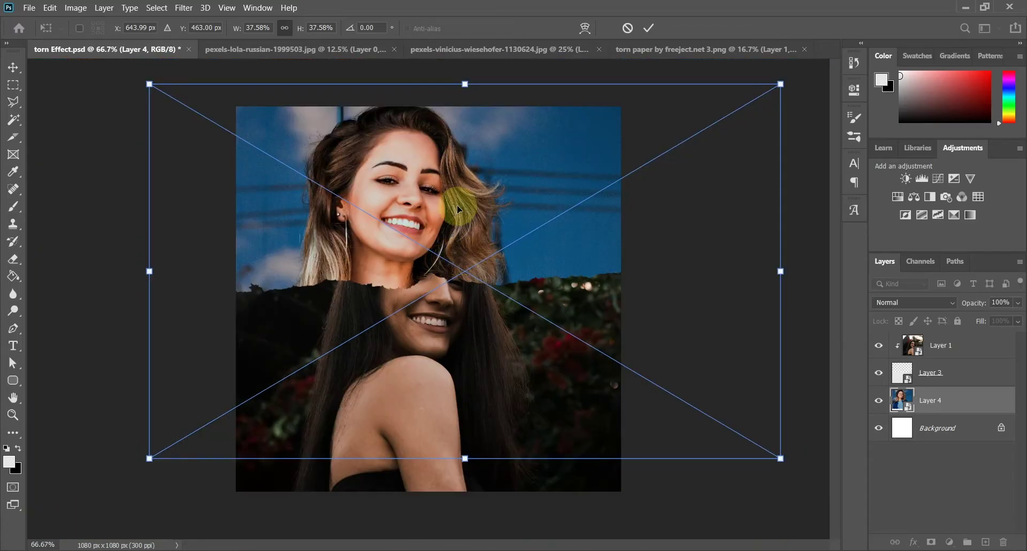
drag(428, 170, 428, 187)
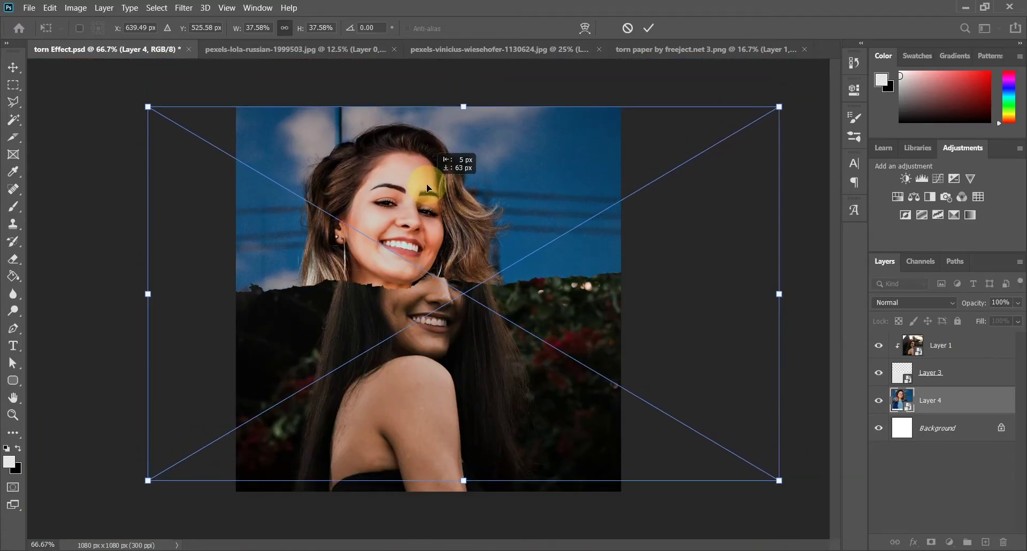
drag(779, 480, 850, 523)
drag(488, 237, 481, 236)
key(Return)
Nudge the torn paper and first photo layers up, then back down.
click(958, 345)
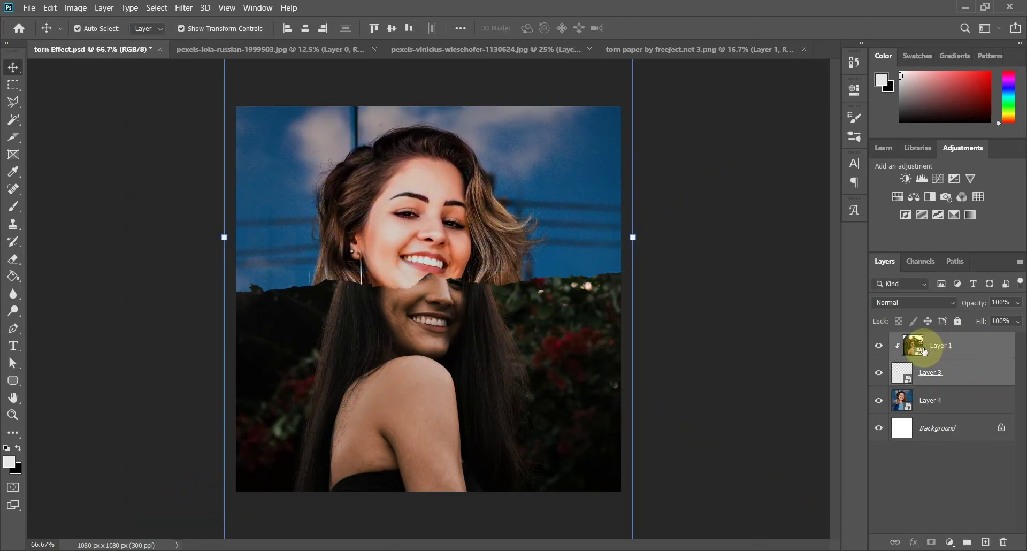
key(shift+Up)
key(shift+Up)
key(shift+Up)
key(shift+Up)
key(shift+Up)
key(shift+Up)
key(shift+Up)
key(shift+Up)
key(shift+Up)
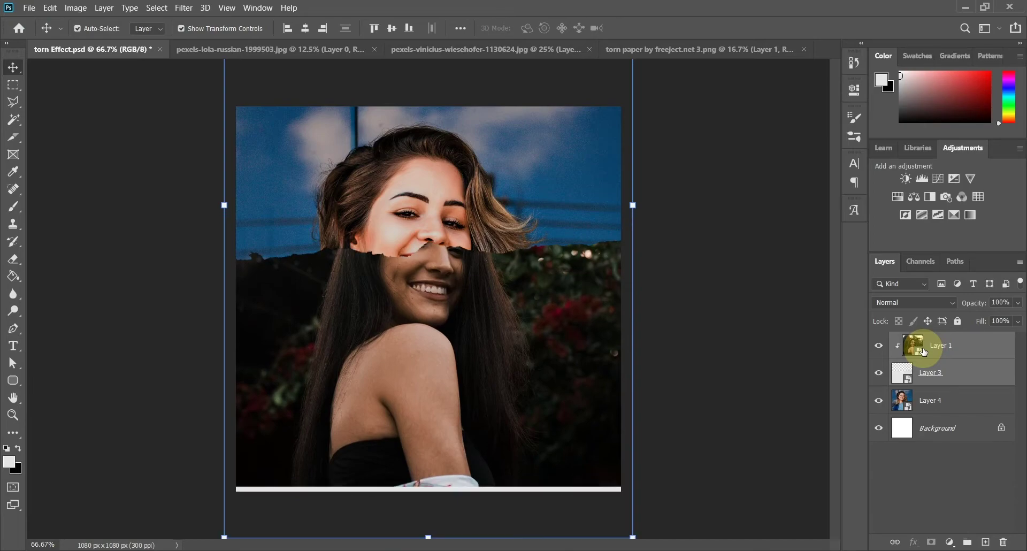
key(shift+Down)
key(shift+Down)
Enlarge the second photo slightly from its bottom edge.
click(464, 198)
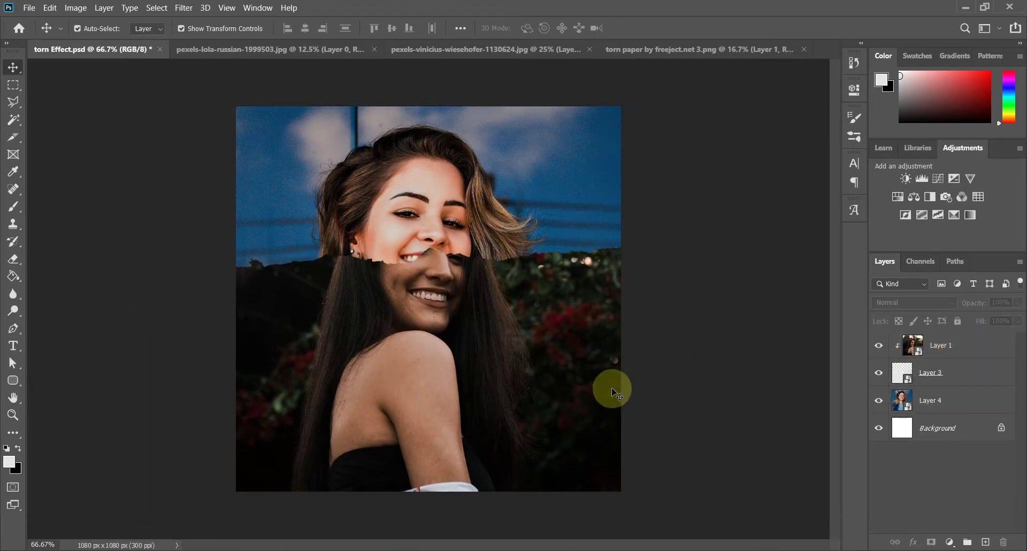
key(ctrl+minus)
drag(477, 466, 480, 484)
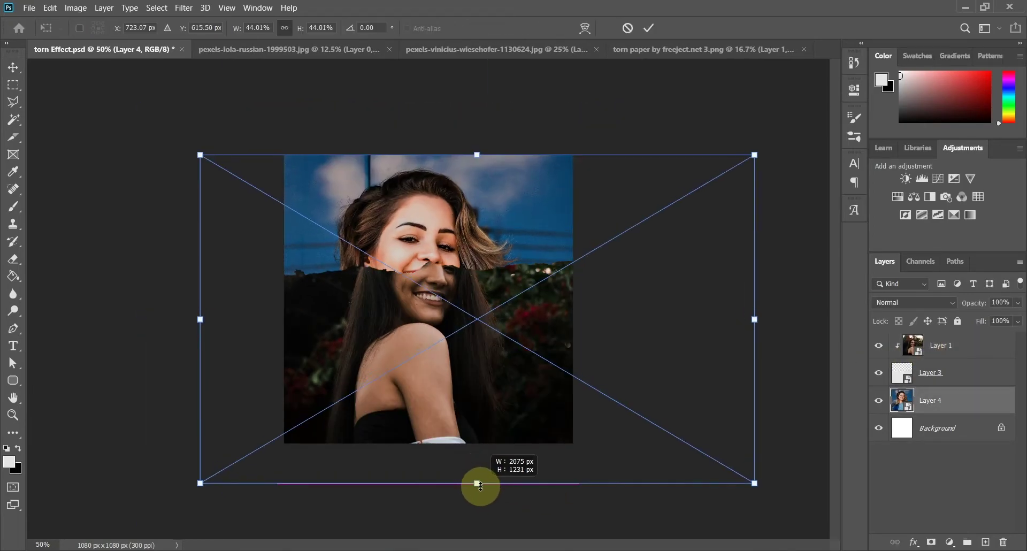
key(Return)
Enlarge the first woman's photo and move it upward.
click(944, 345)
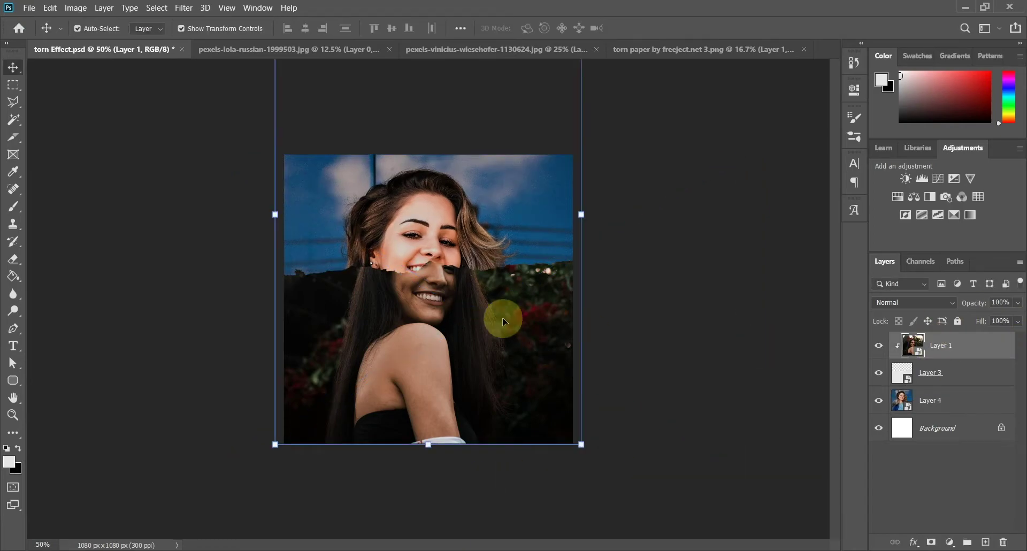
drag(428, 445, 429, 503)
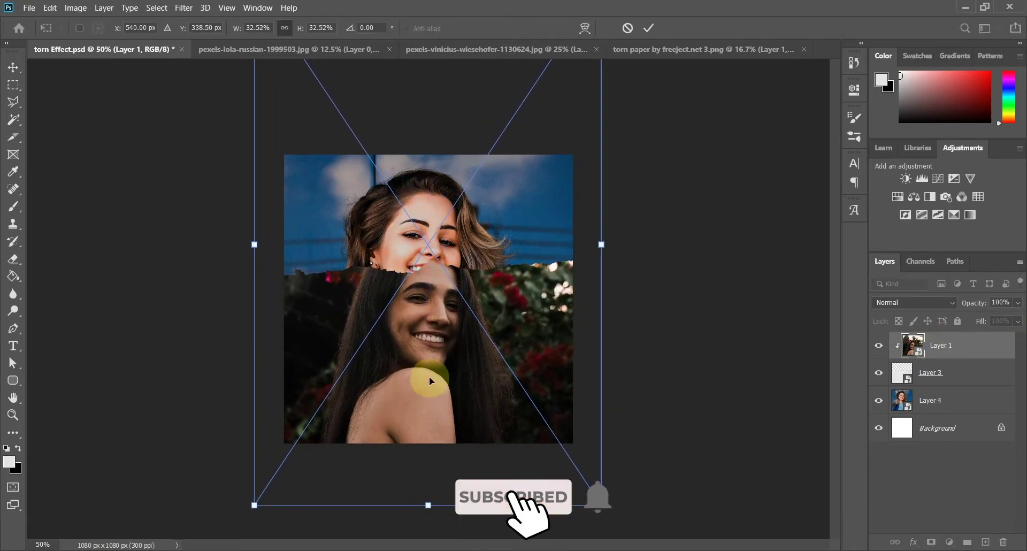
drag(429, 370, 427, 333)
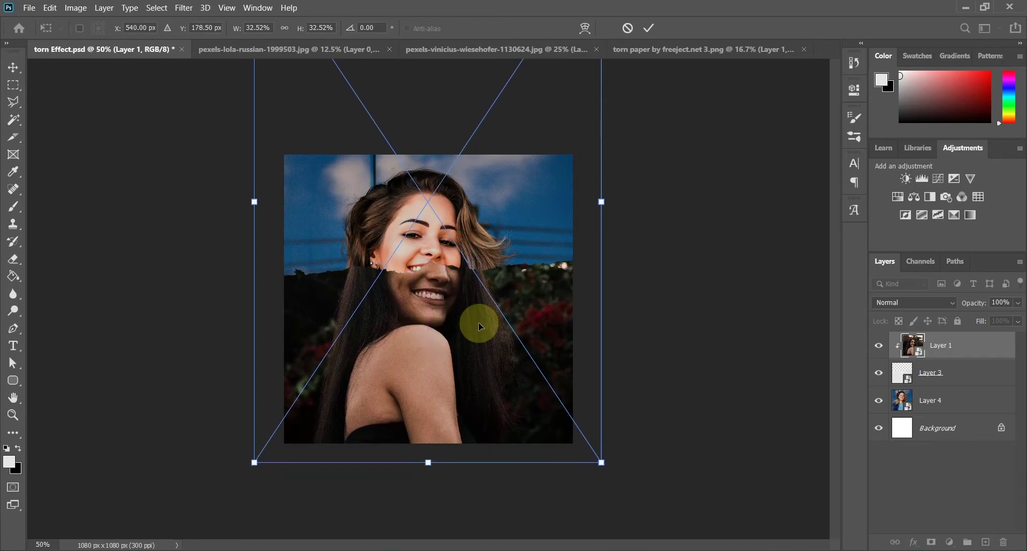
key(Return)
key(ctrl+plus)
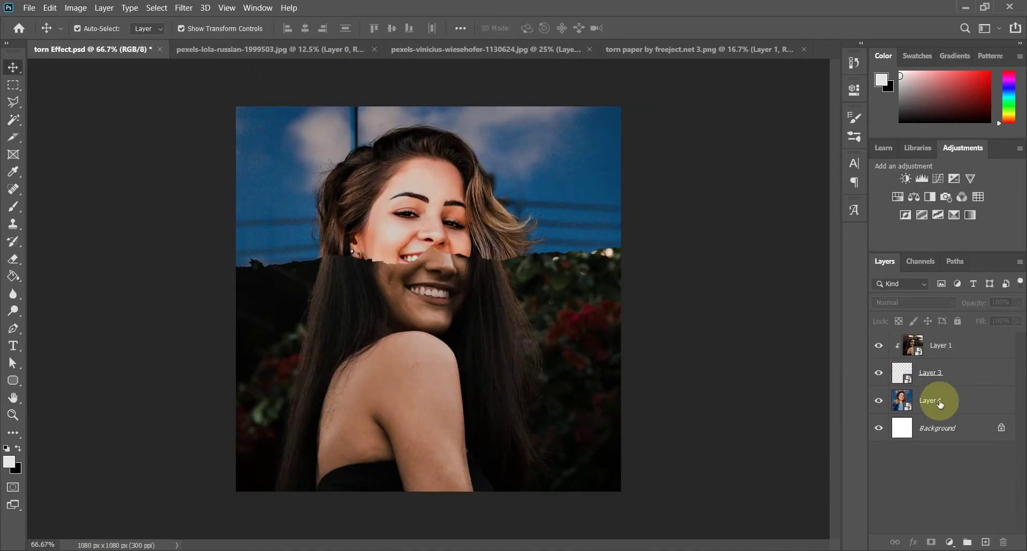
Resize the second photo proportionally until her face fills the square above the tear.
click(940, 400)
key(ctrl+minus)
key(ctrl+t)
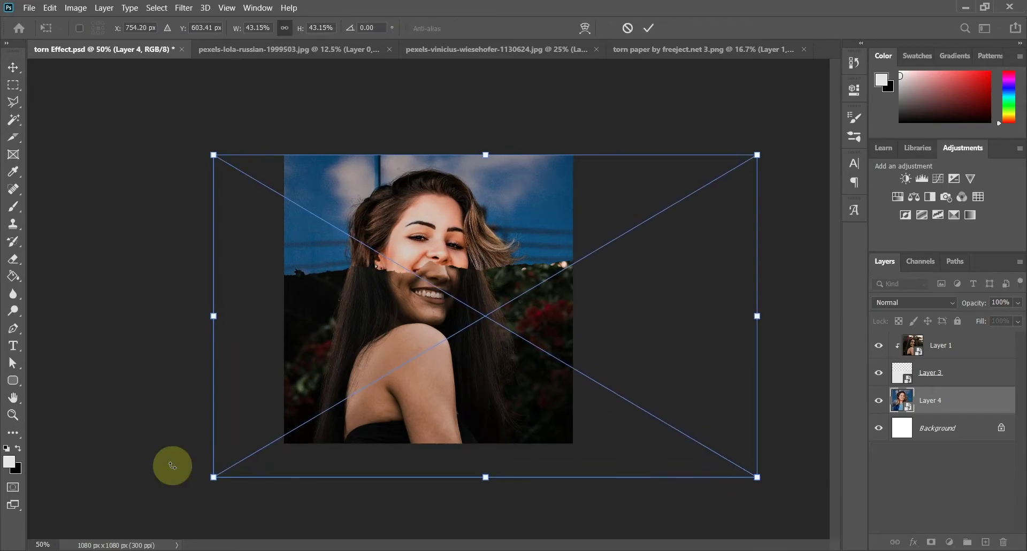
drag(486, 475, 487, 516)
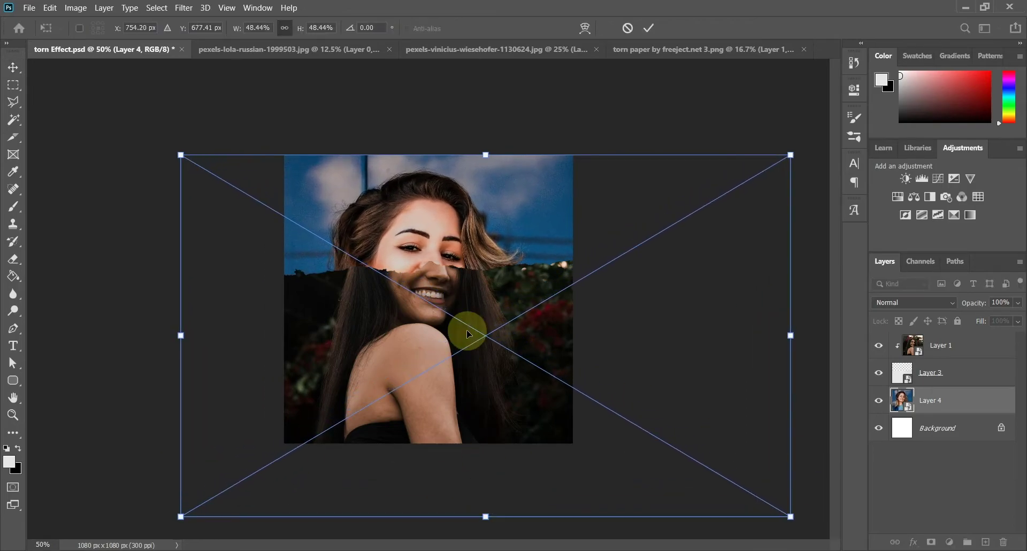
key(ctrl+plus)
key(ctrl+minus)
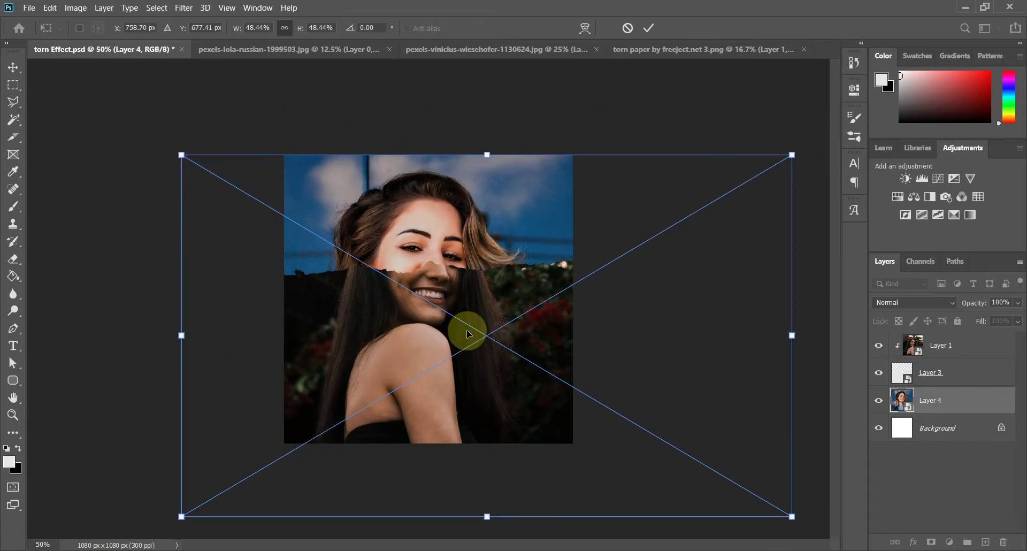
drag(488, 517, 488, 509)
key(Return)
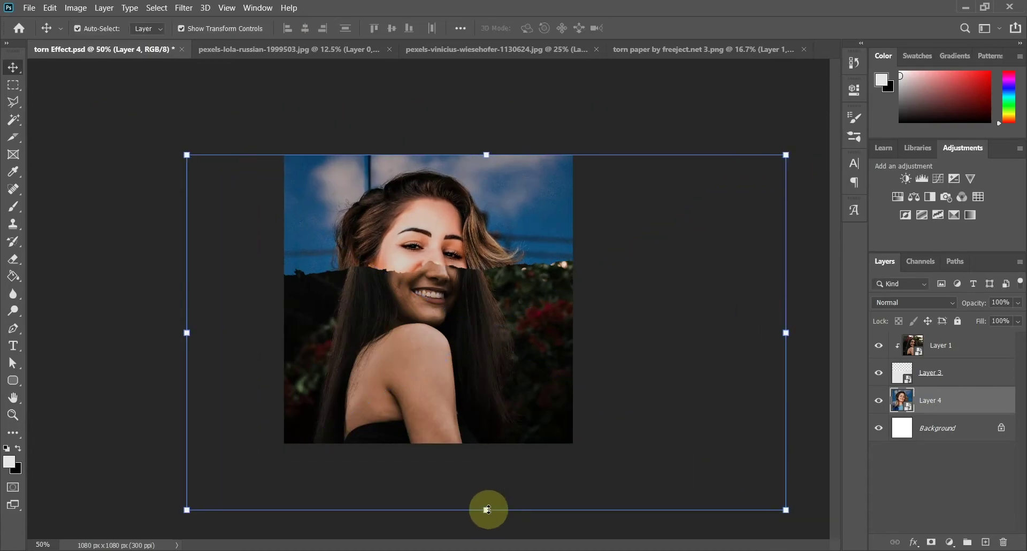
key(ctrl+plus)
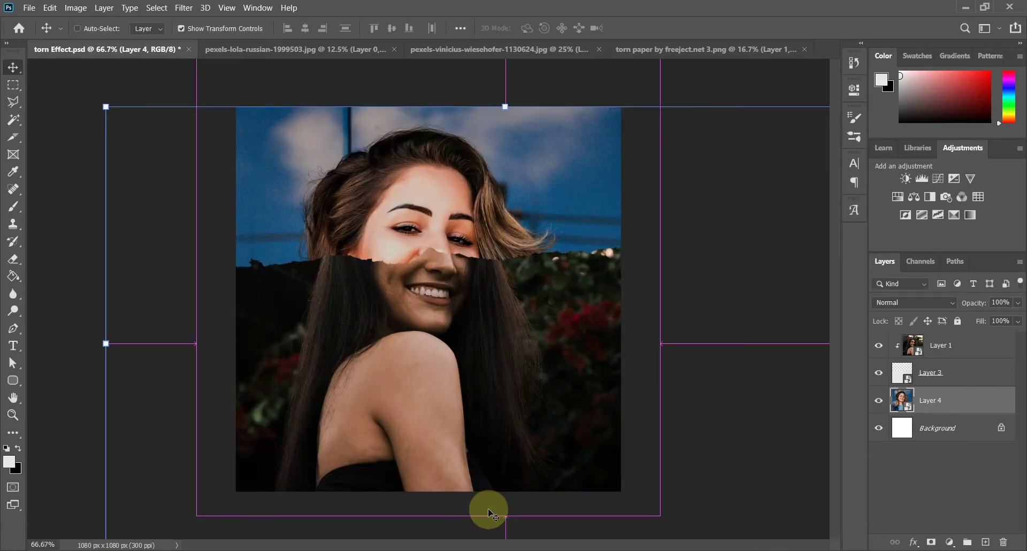
click(672, 250)
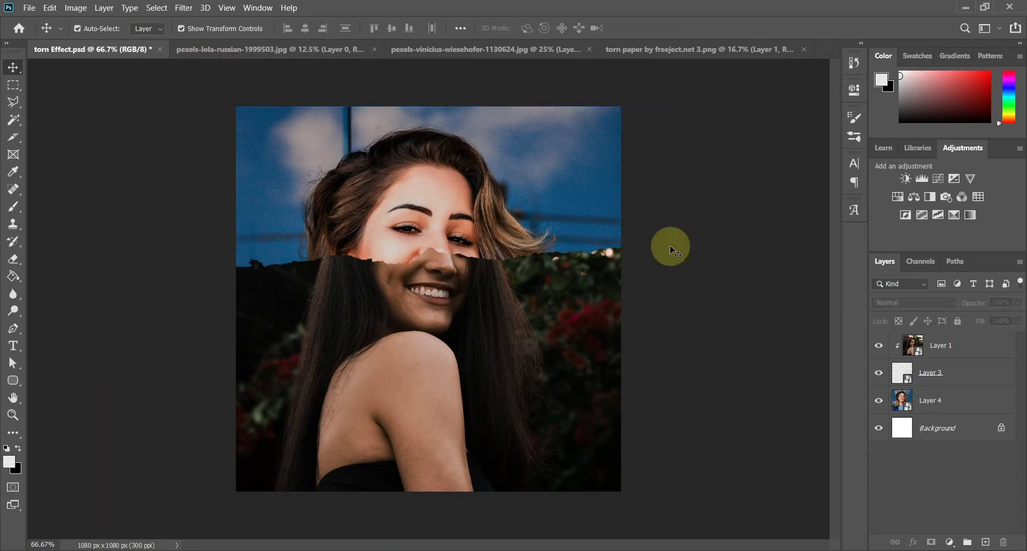
click(963, 373)
Duplicate the torn paper layer and shift the original up to reveal a white strip.
key(ctrl+j)
click(934, 404)
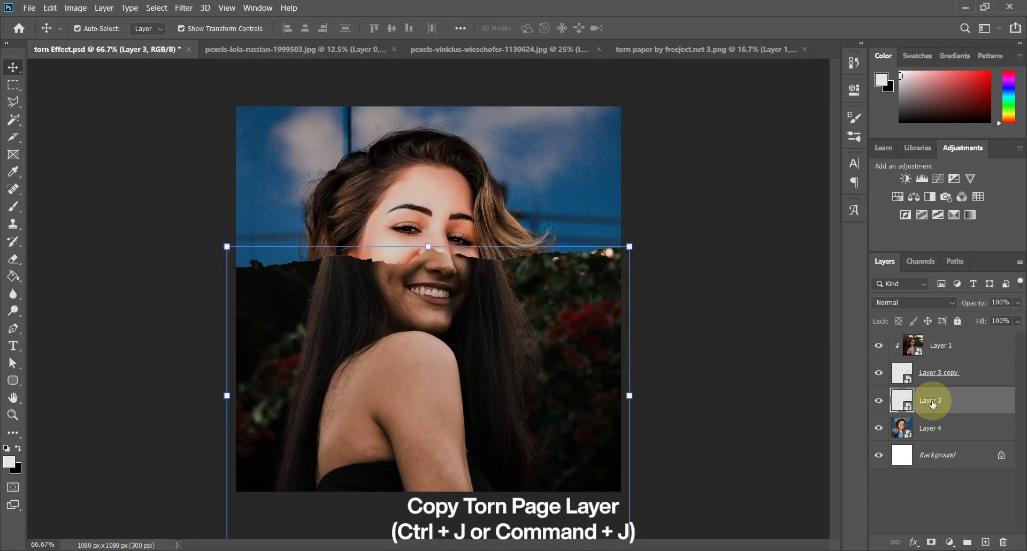
key(shift+Up)
key(shift+Up)
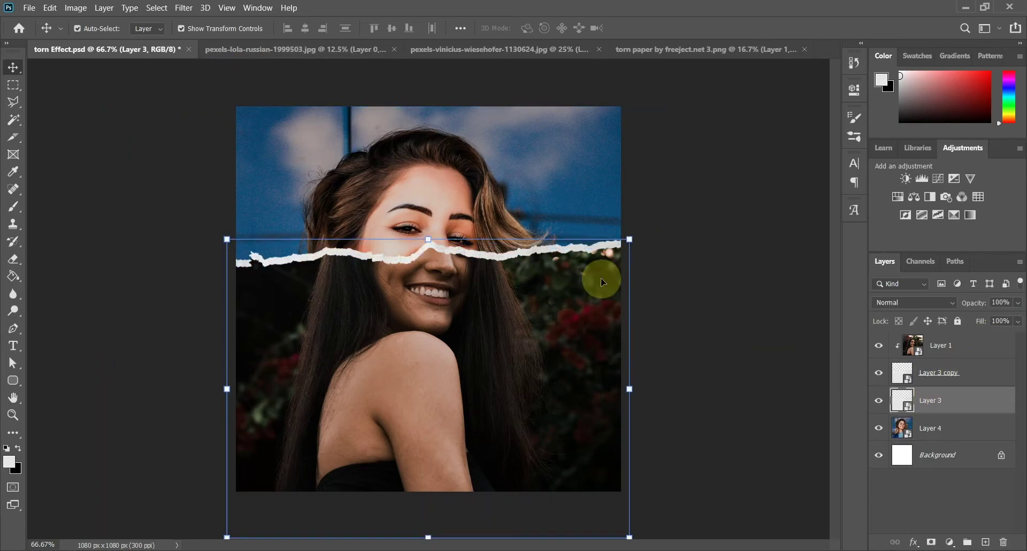
key(shift+Up)
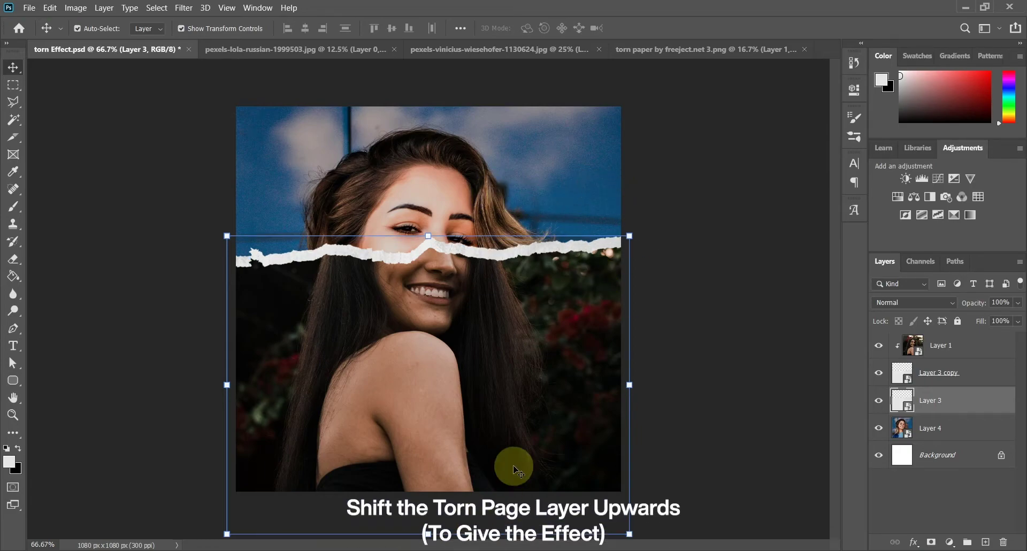
Stretch the original torn paper layer downward to 108.5%.
key(ctrl+minus)
drag(427, 475, 428, 484)
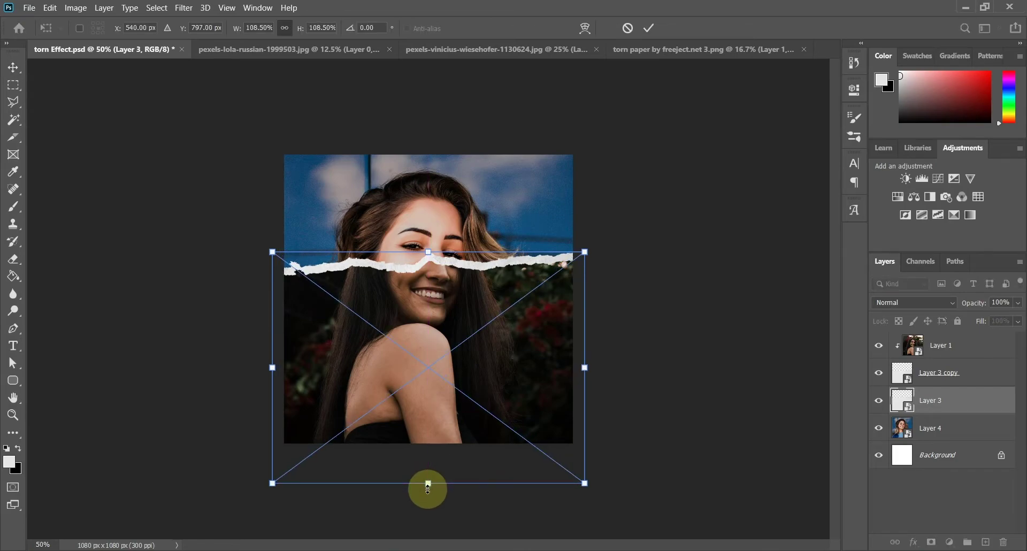
key(Return)
key(ctrl+plus)
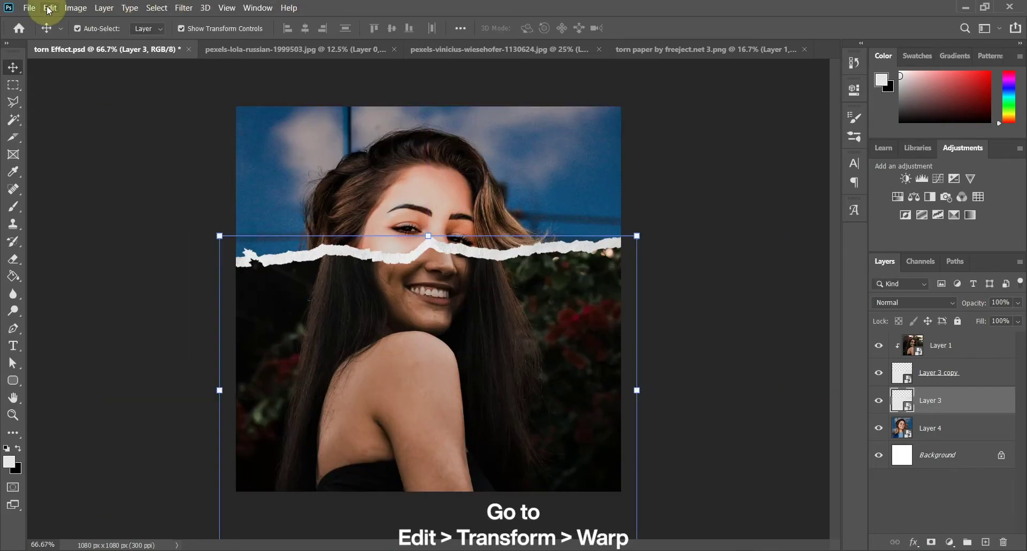
Apply Edit > Transform > Warp to the strip and start reshaping its ends and centre.
click(50, 8)
mouse_move(71, 297)
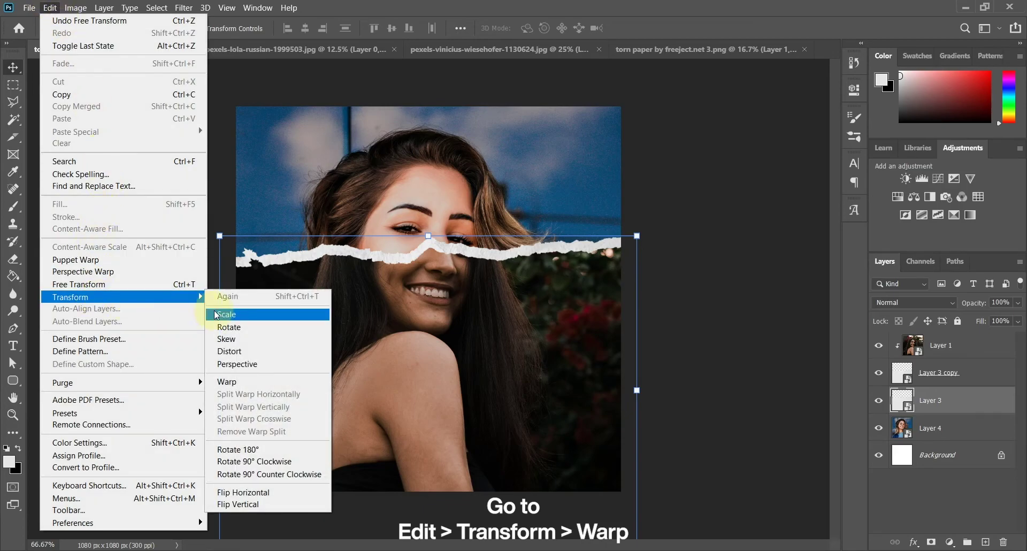
click(234, 383)
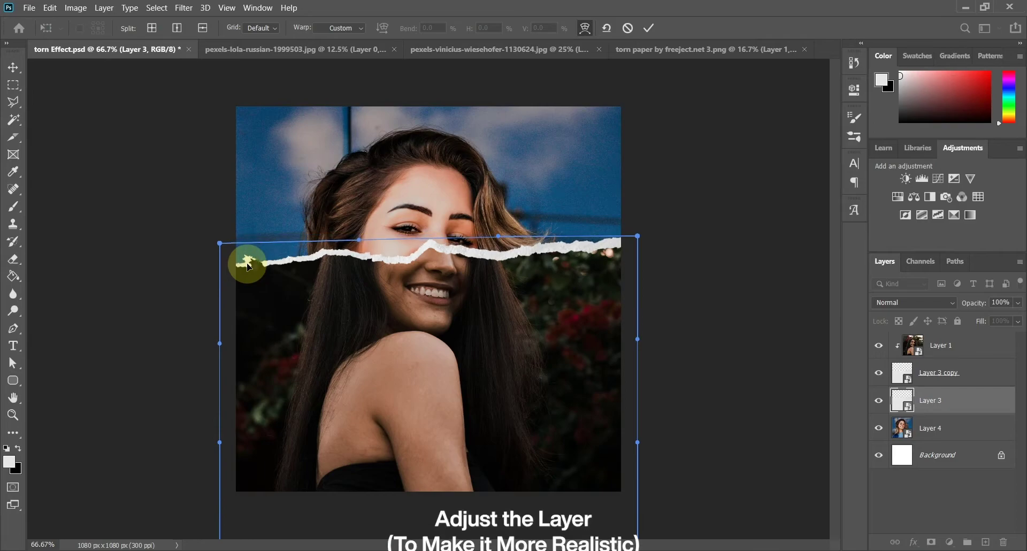
drag(247, 262, 248, 272)
drag(434, 248, 428, 240)
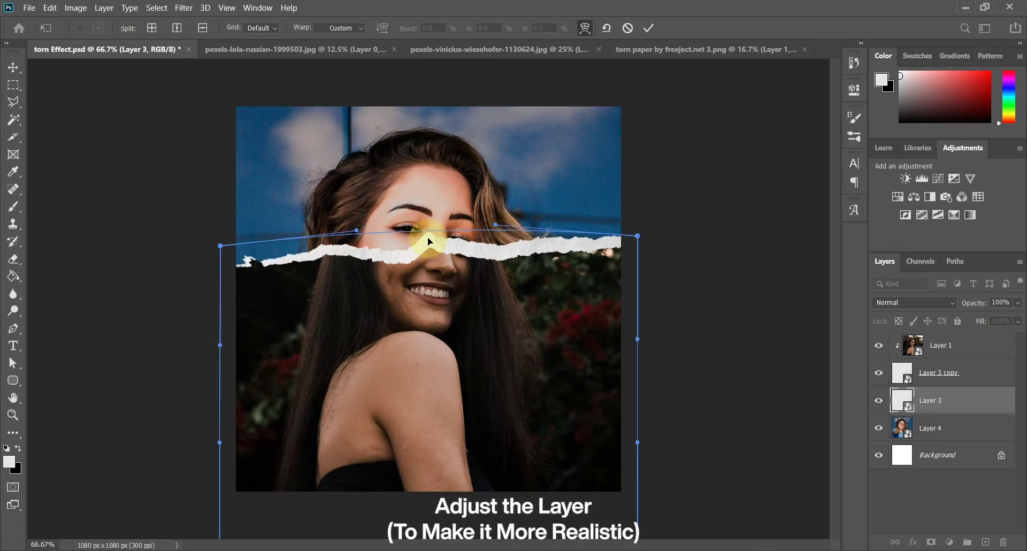
drag(614, 236, 614, 245)
drag(502, 263, 442, 244)
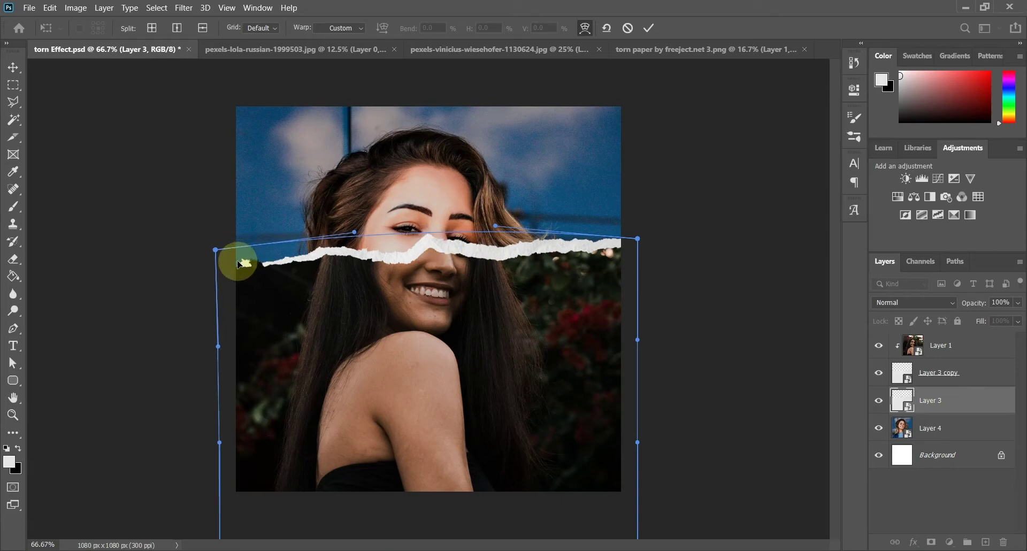
Refine the warp so the strip peaks over the nose and curves across the face.
drag(245, 262, 220, 259)
drag(314, 247, 316, 257)
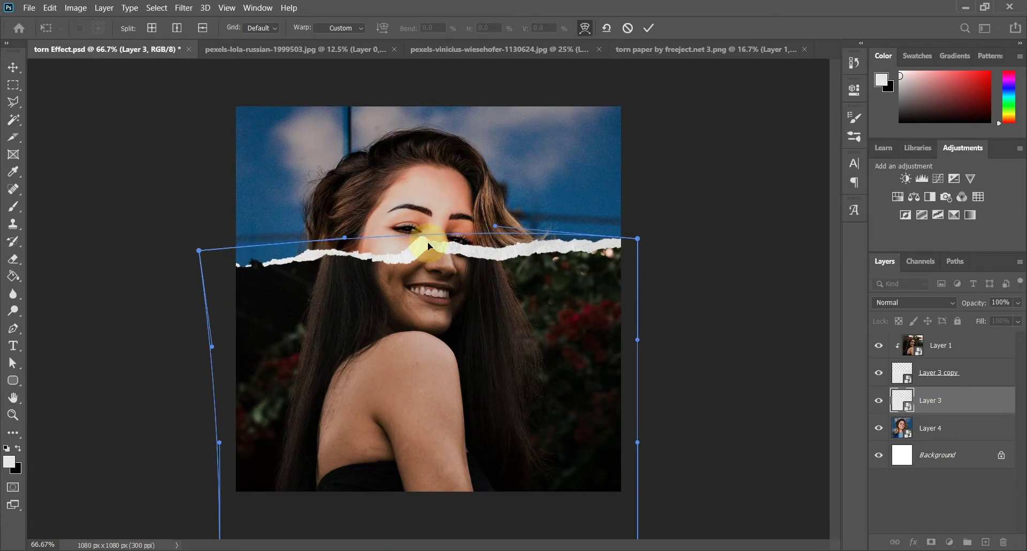
drag(430, 245, 428, 240)
drag(626, 252, 615, 236)
drag(321, 229, 238, 264)
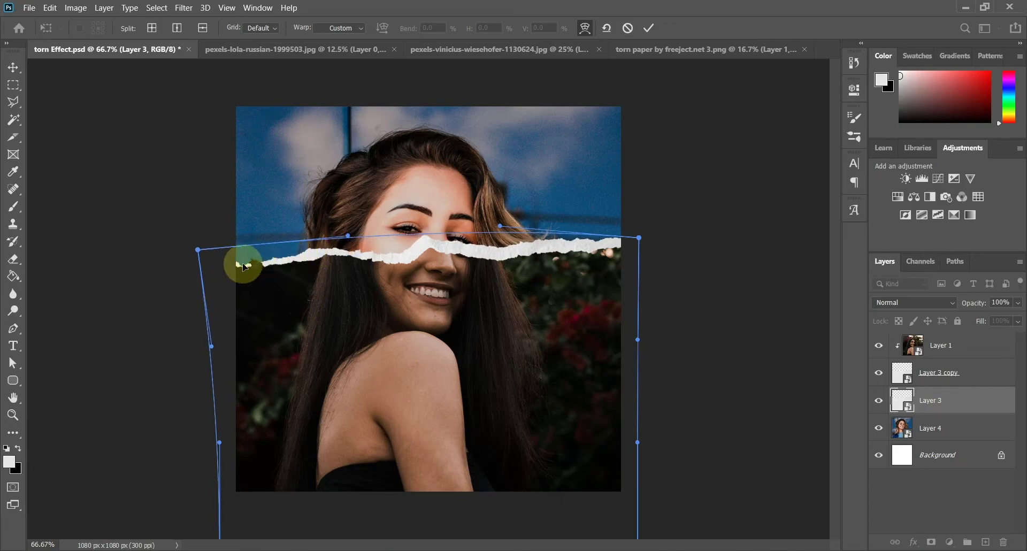
drag(315, 243, 316, 256)
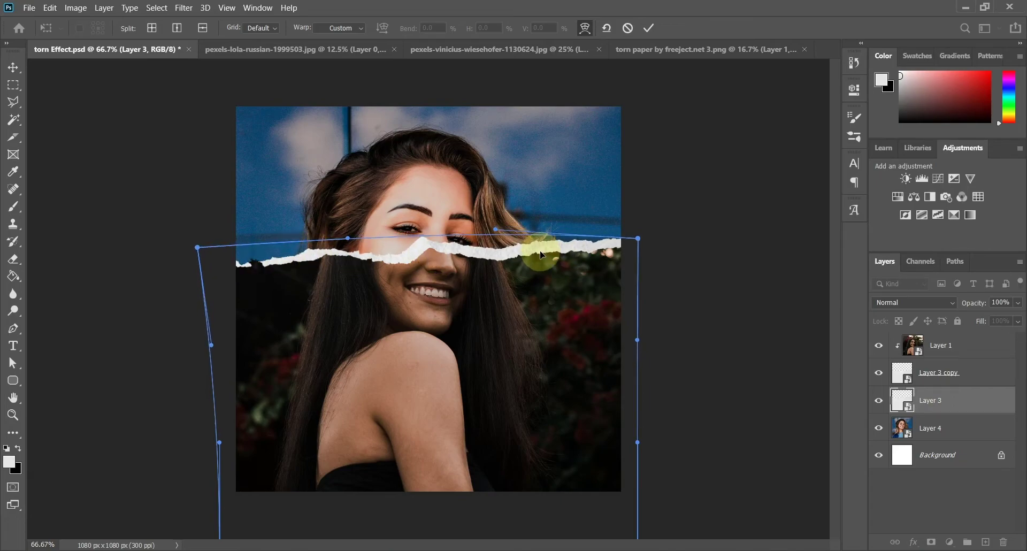
drag(501, 239, 500, 234)
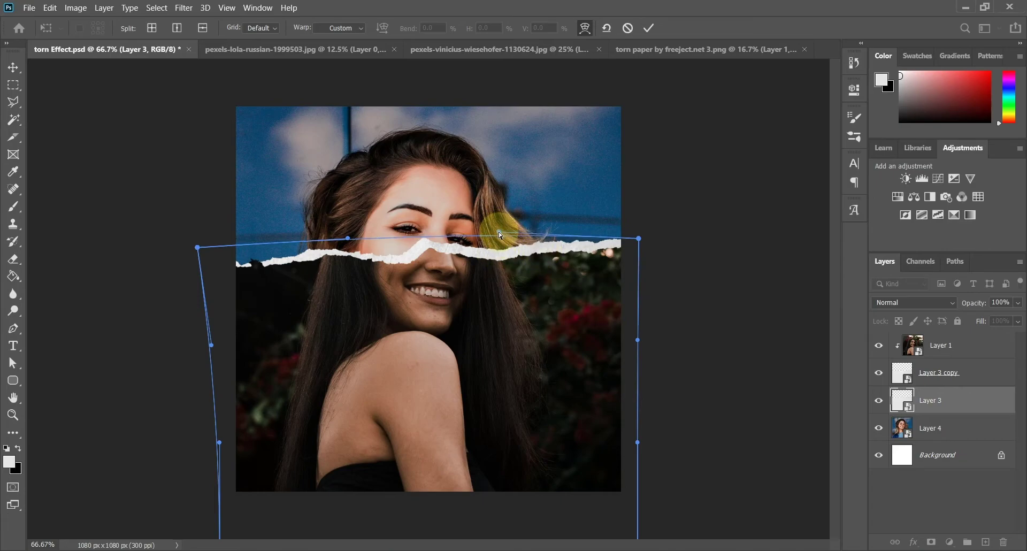
drag(638, 340, 643, 338)
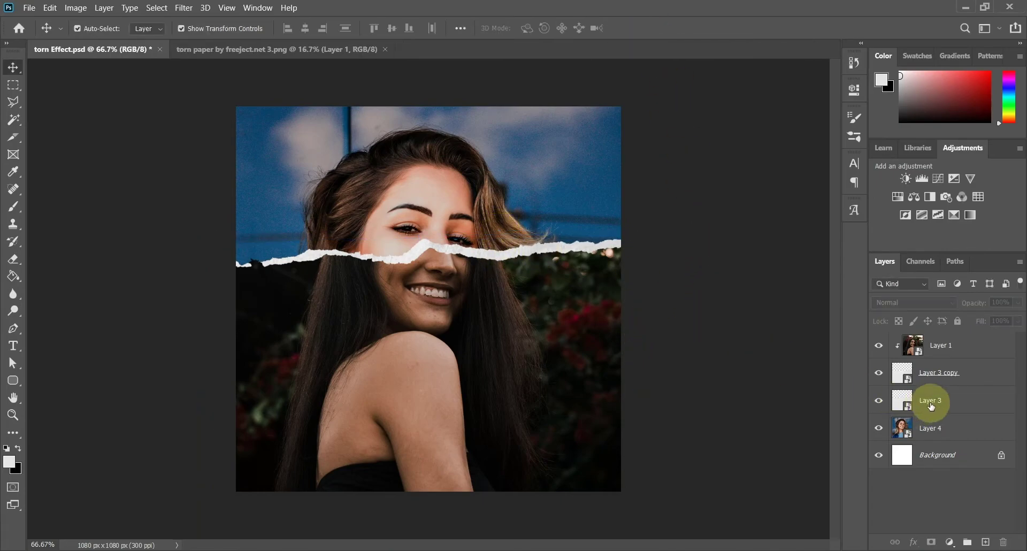
click(931, 406)
Add a Drop Shadow to Layer 3 at angle -90° so it falls above the strip.
click(916, 543)
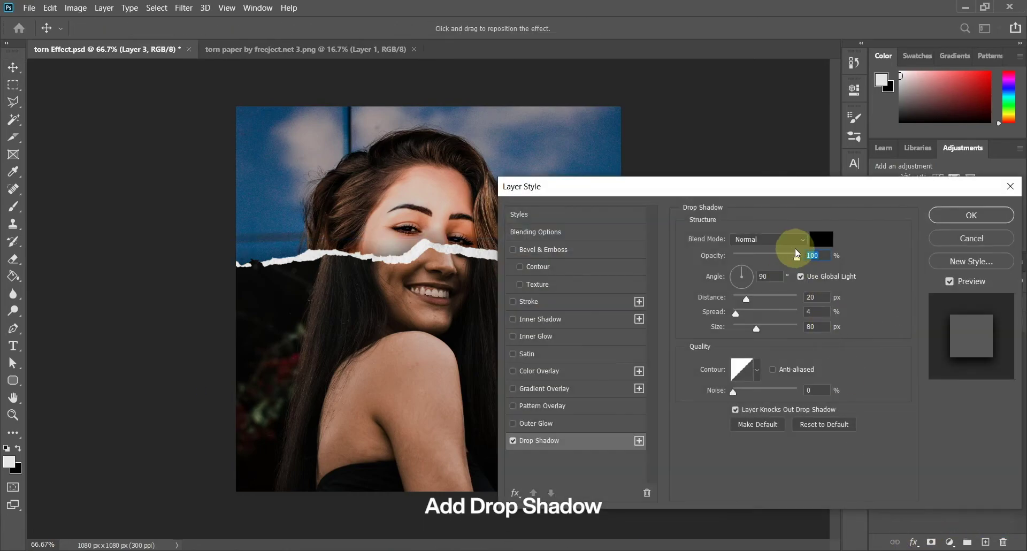
drag(769, 275, 754, 281)
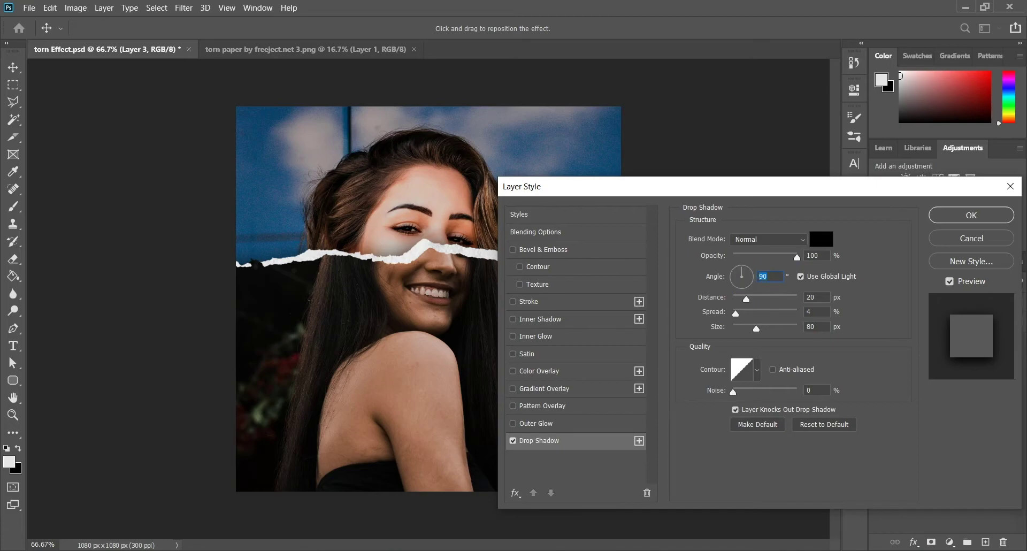
click(745, 275)
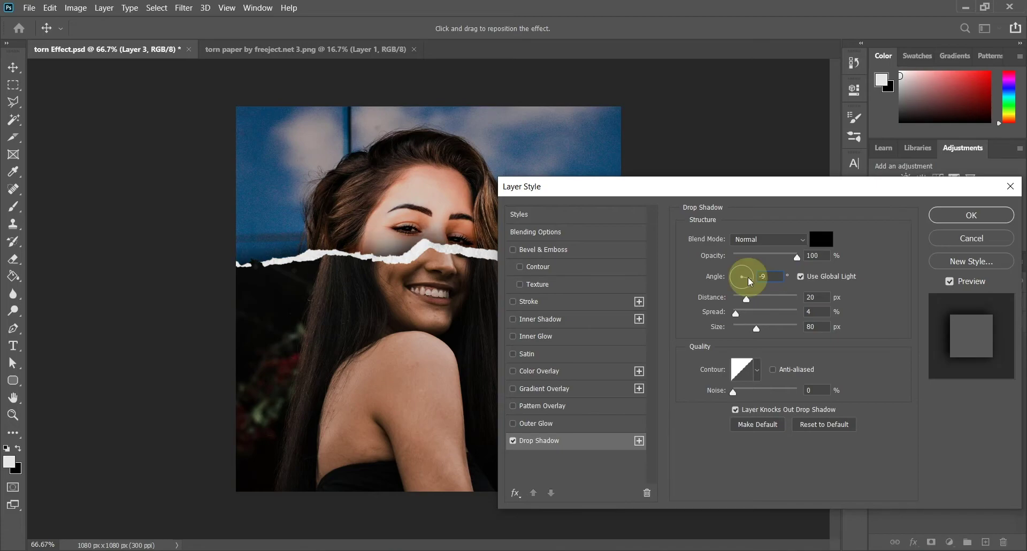
click(752, 293)
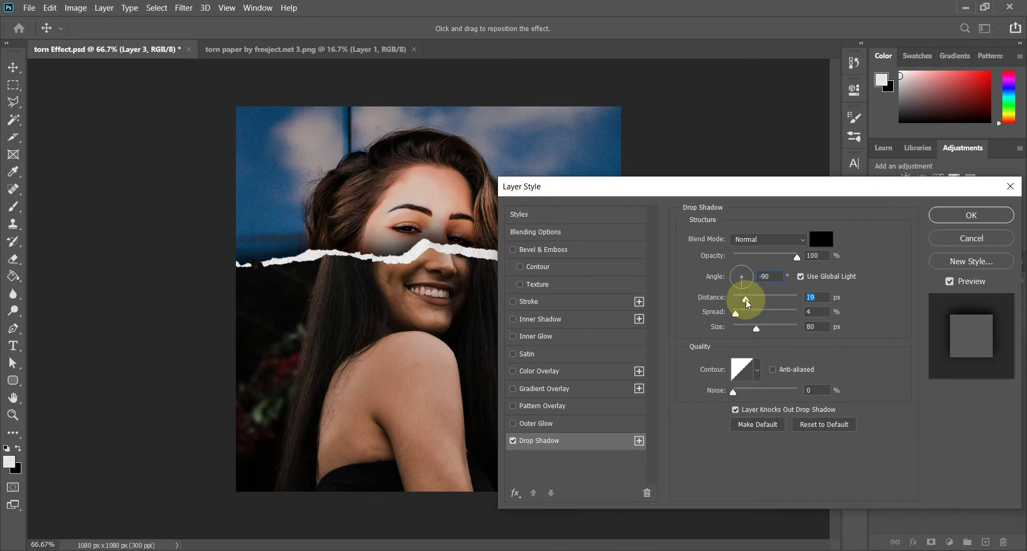
mouse_move(747, 298)
mouse_down()
mouse_move(734, 313)
mouse_move(751, 332)
mouse_move(743, 330)
mouse_up()
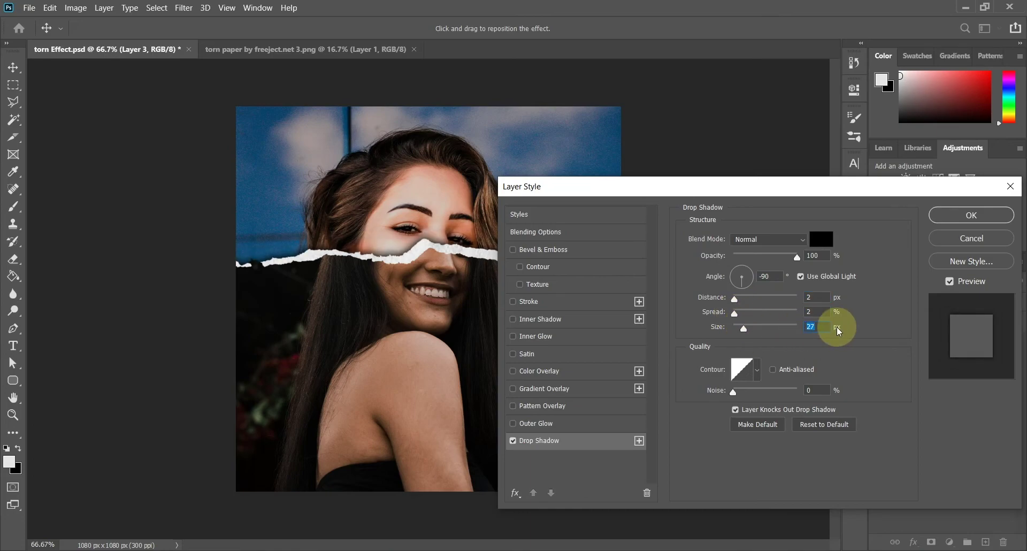
Set the shadow to distance 10 px, spread 2%, size 25 px, opacity 50%.
drag(795, 260, 778, 261)
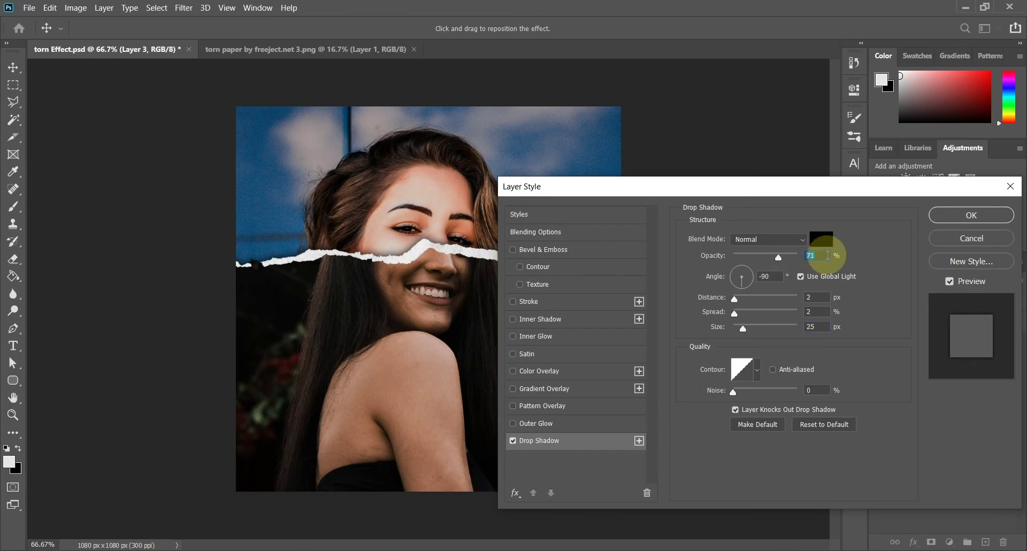
drag(736, 315, 742, 303)
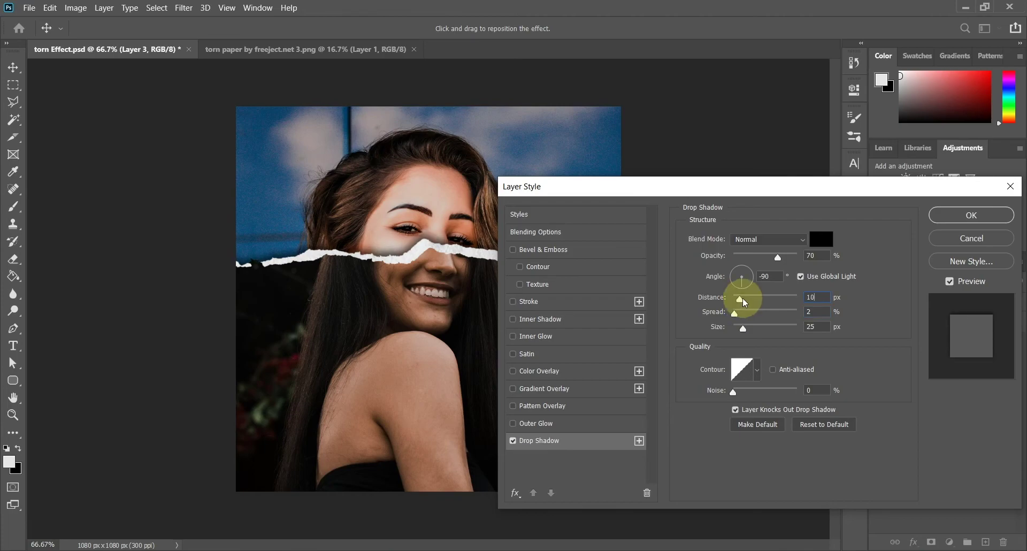
drag(778, 257, 768, 258)
text(50)
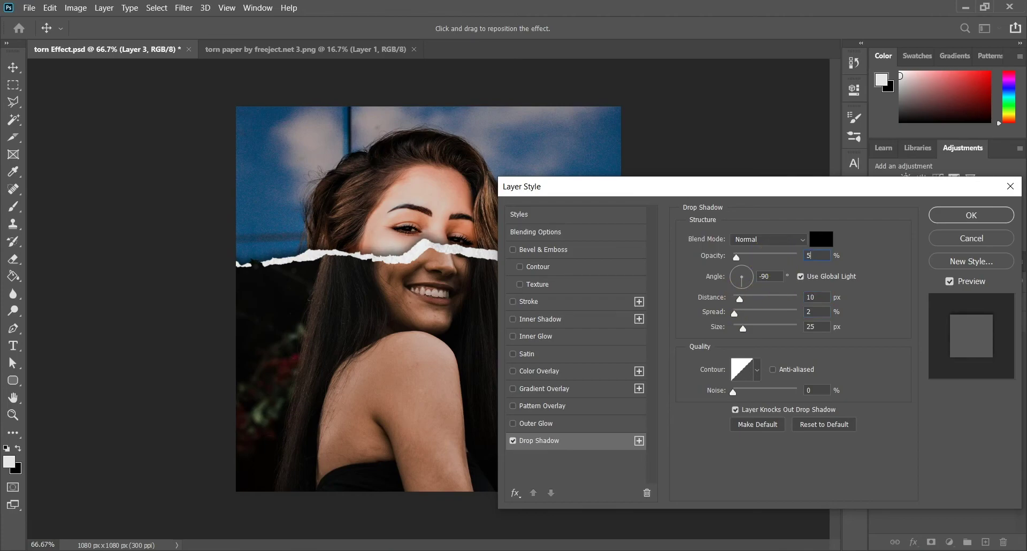
click(966, 218)
Group Layers 1–4 into Group 1, duplicate it, and convert the copy to a smart object.
click(763, 258)
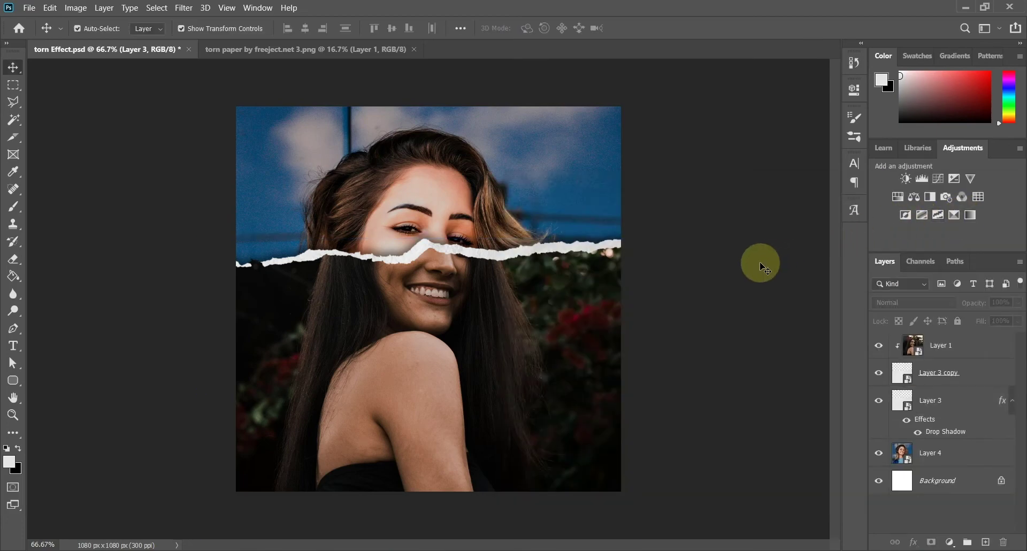
click(1012, 401)
click(939, 428)
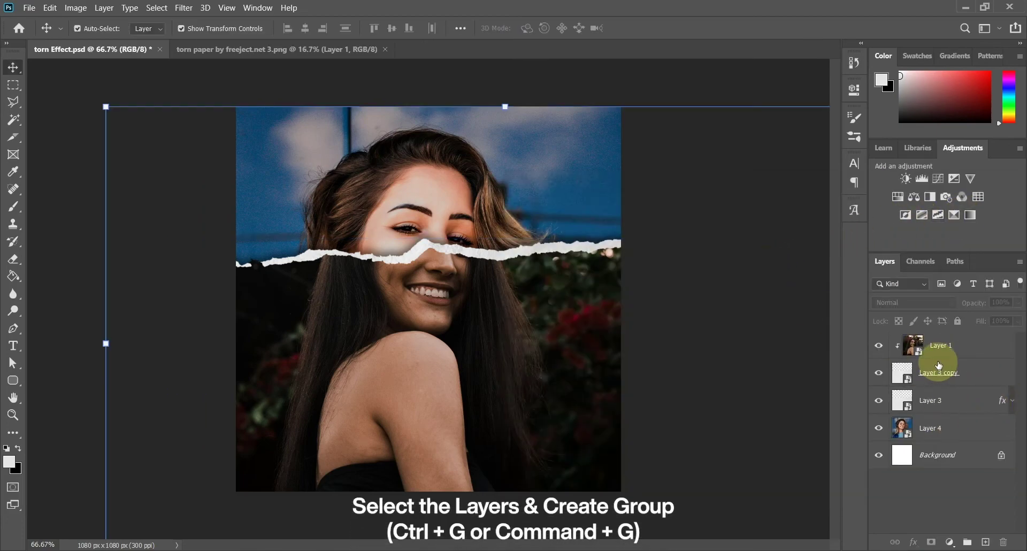
shift+click(941, 346)
key(ctrl+g)
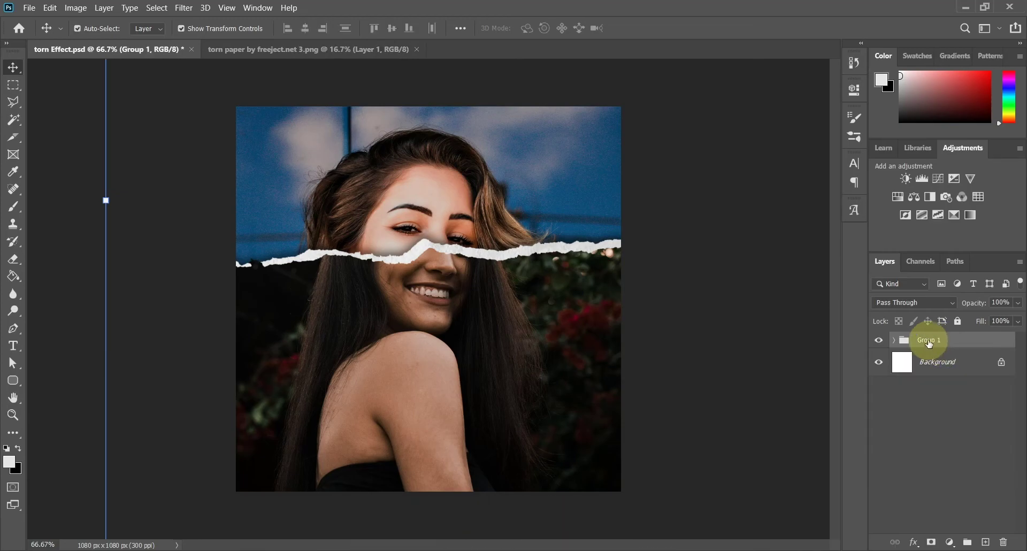
key(ctrl+j)
right_click(934, 340)
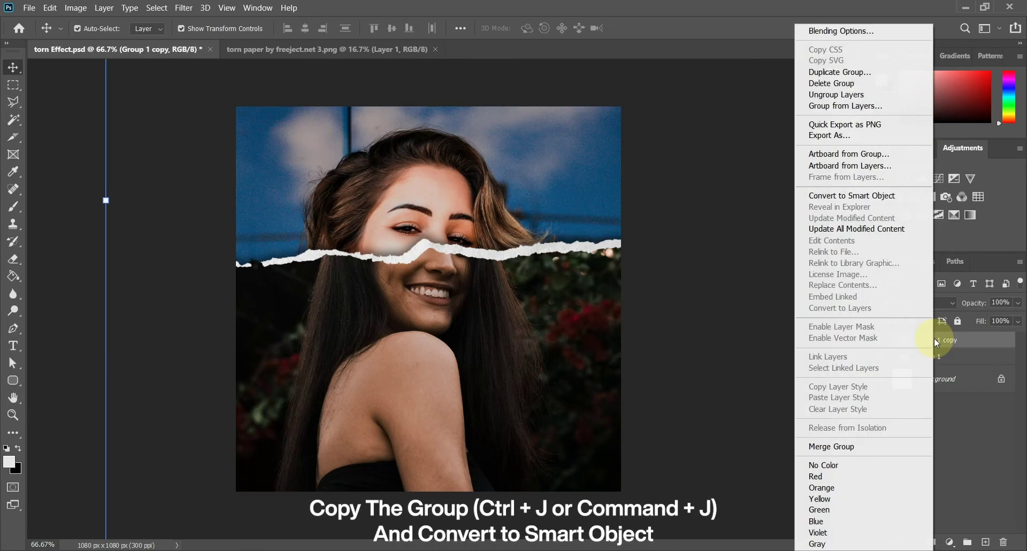
click(885, 196)
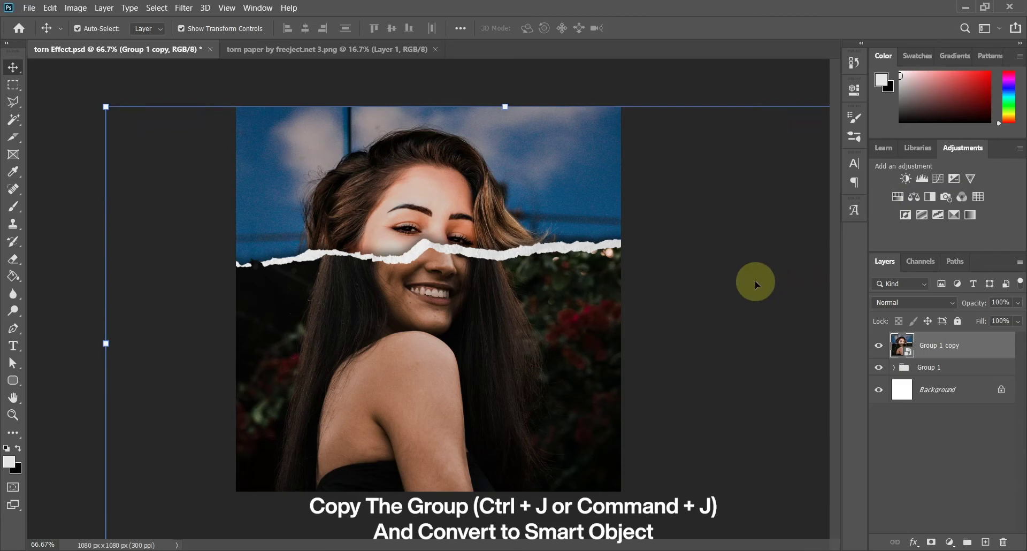
Apply Add Noise at 7%, Uniform distribution, to Group 1 copy.
click(183, 8)
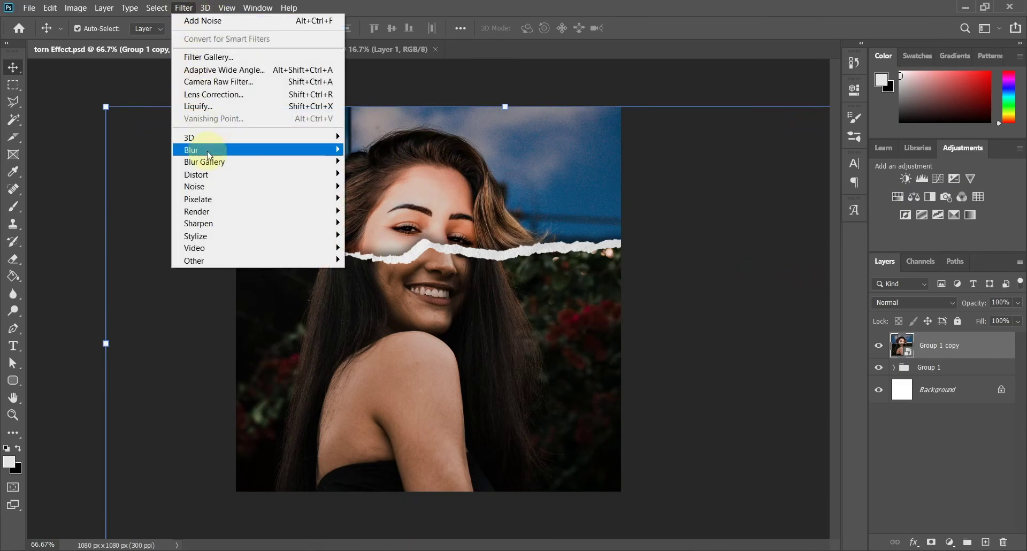
mouse_move(194, 186)
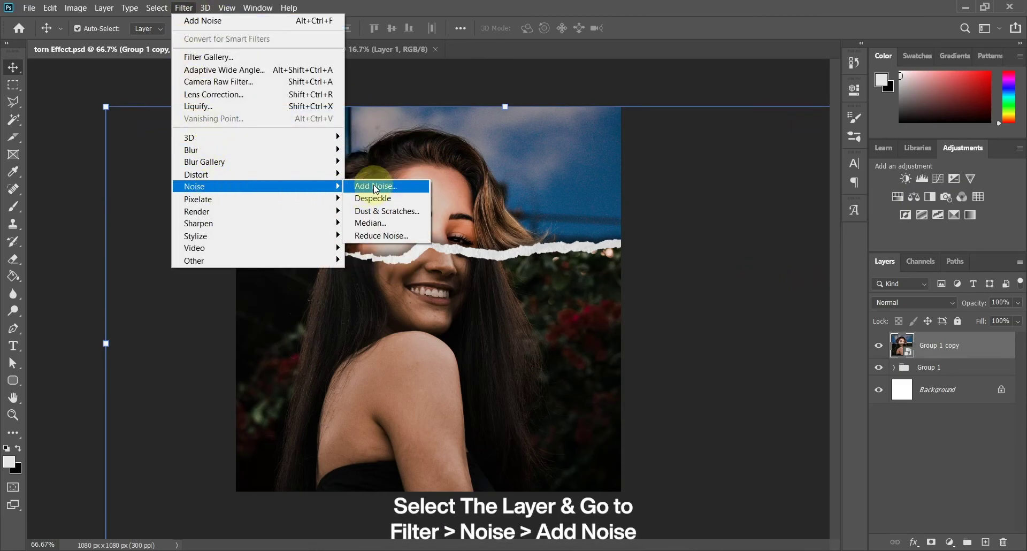
click(376, 187)
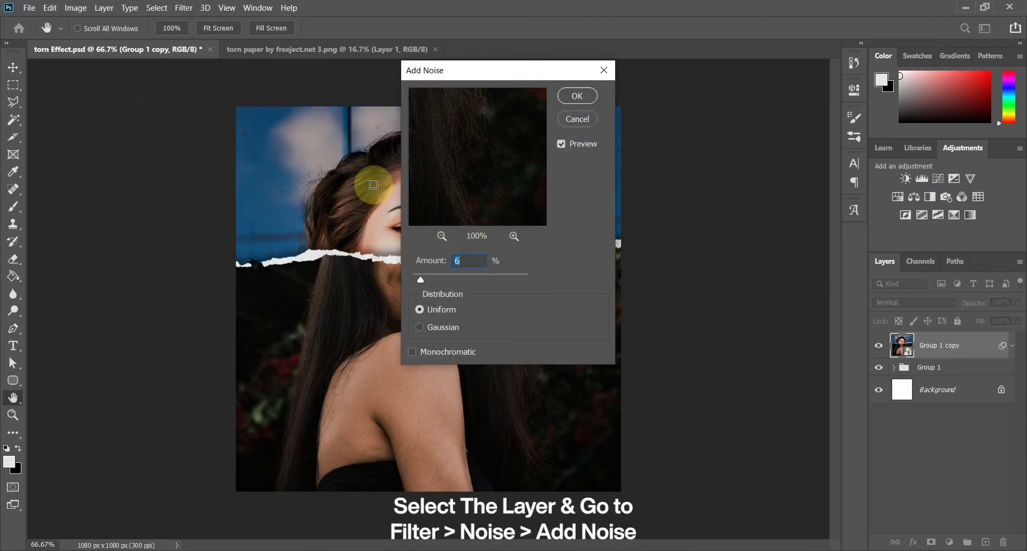
drag(452, 126, 457, 165)
click(575, 97)
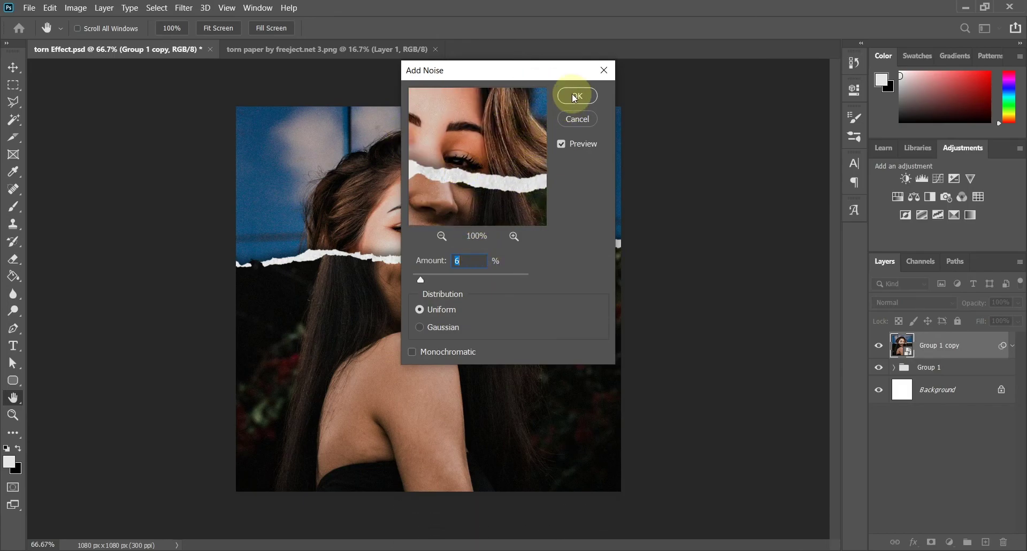
text(7)
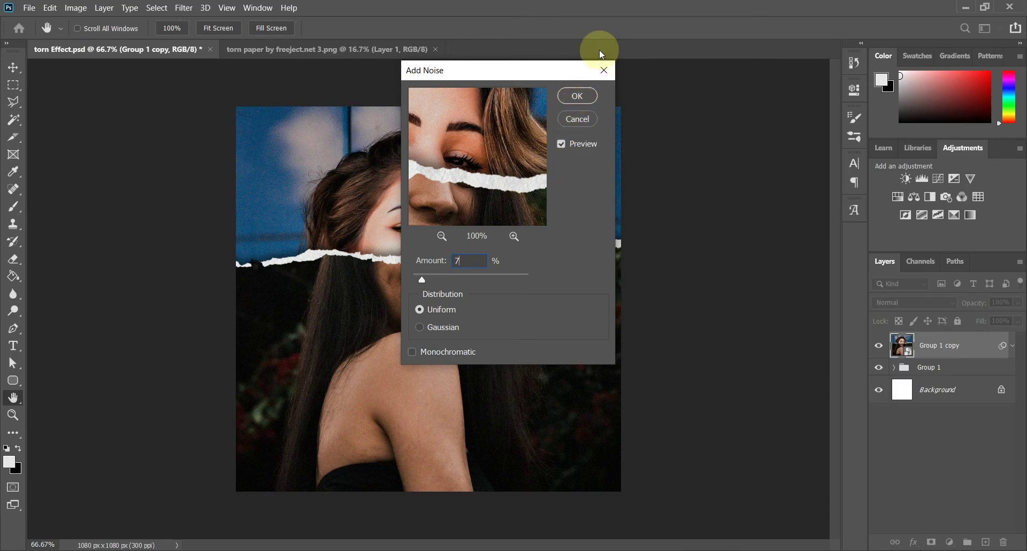
click(576, 96)
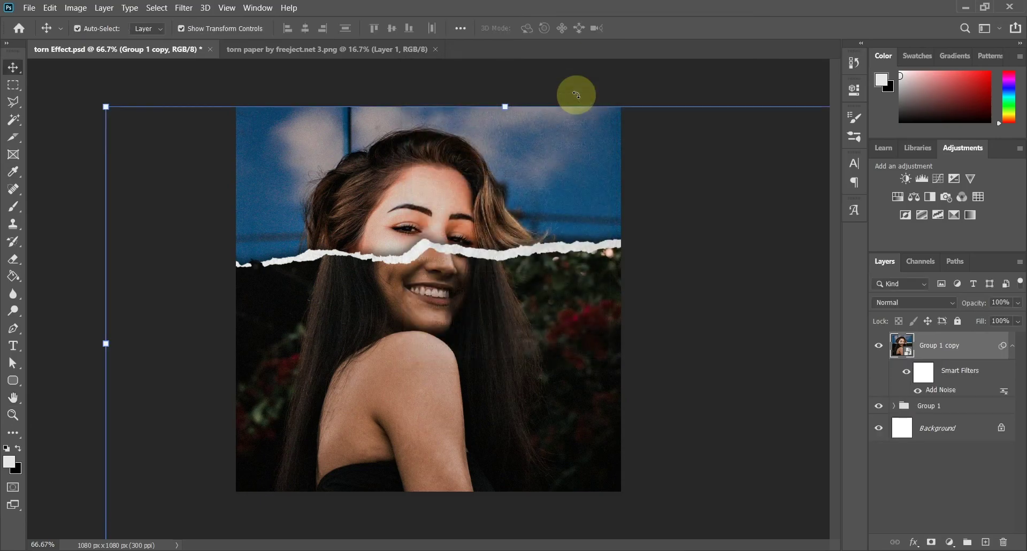
click(773, 301)
click(1013, 346)
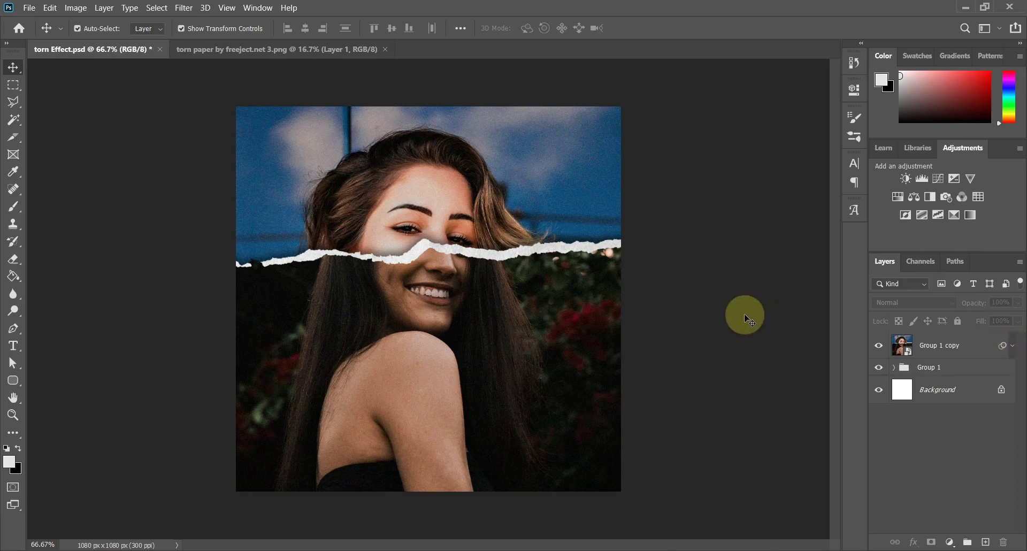